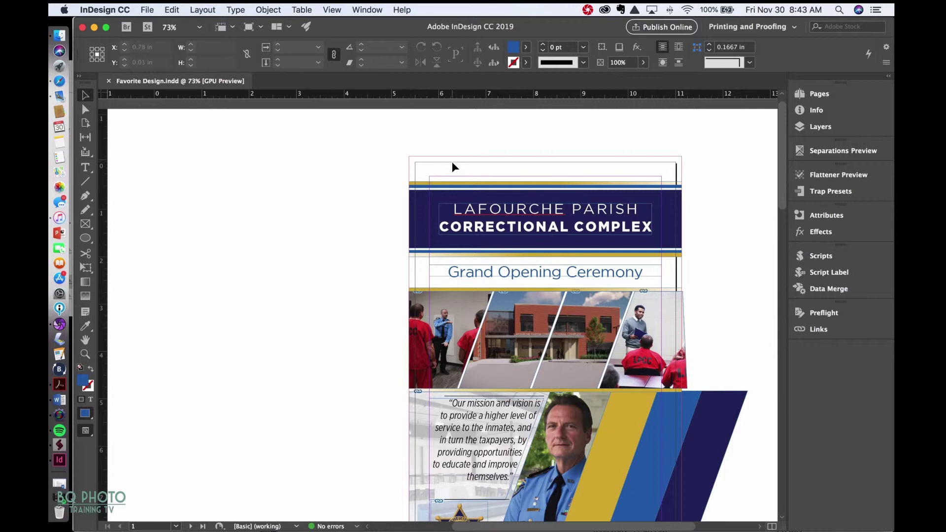
Examine the program's cover, inside spread and back page in Preview mode, without guides or bleed.
scroll(457, 197, "down", 10)
scroll(455, 214, "down", 10)
scroll(454, 217, "down", 15)
scroll(453, 212, "up", 20)
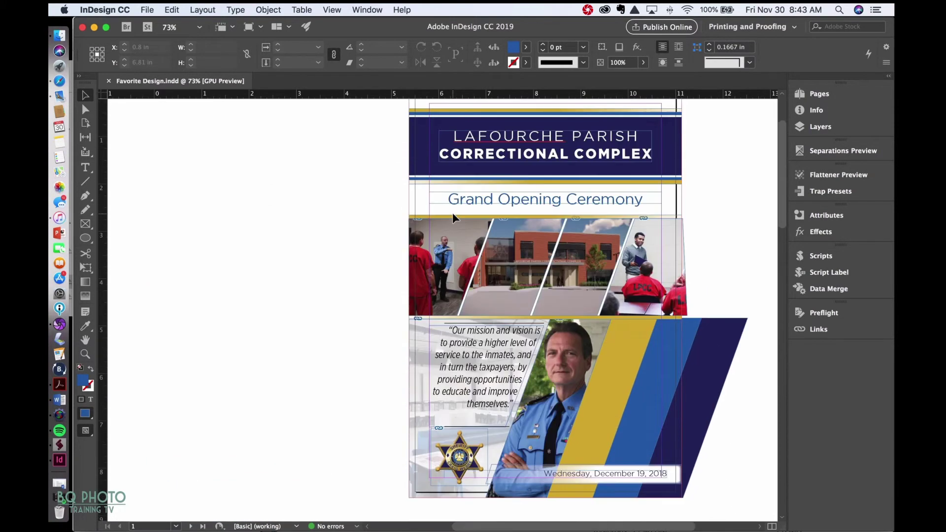
key("w")
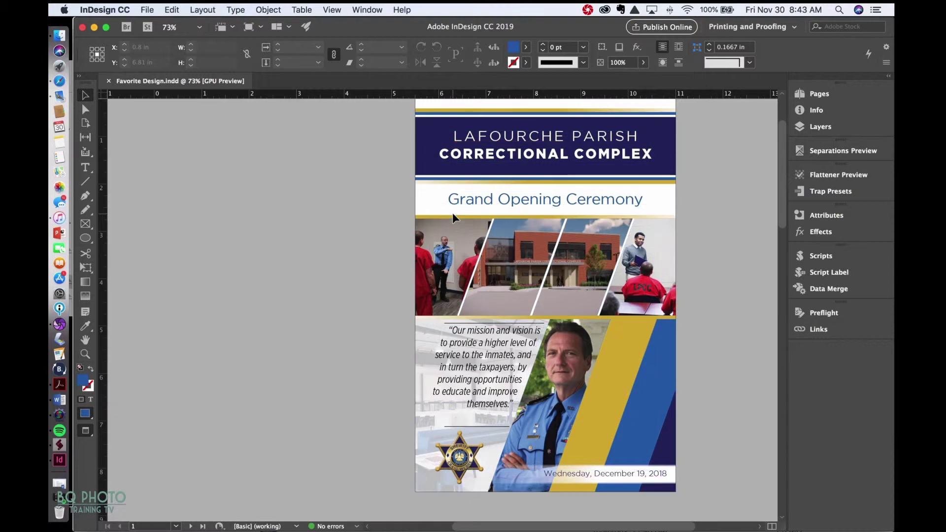
scroll(456, 212, "up", 3)
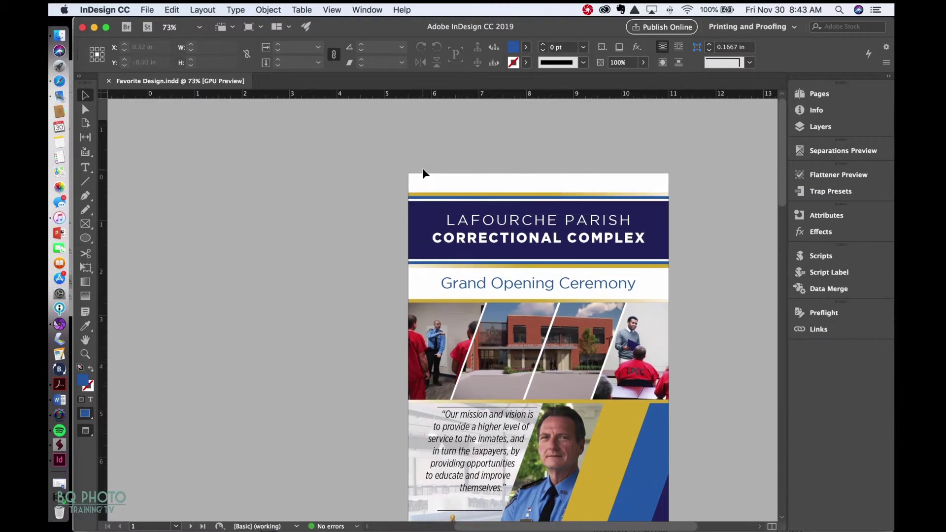
scroll(463, 166, "down", 7)
scroll(462, 165, "up", 6)
scroll(462, 166, "down", 2)
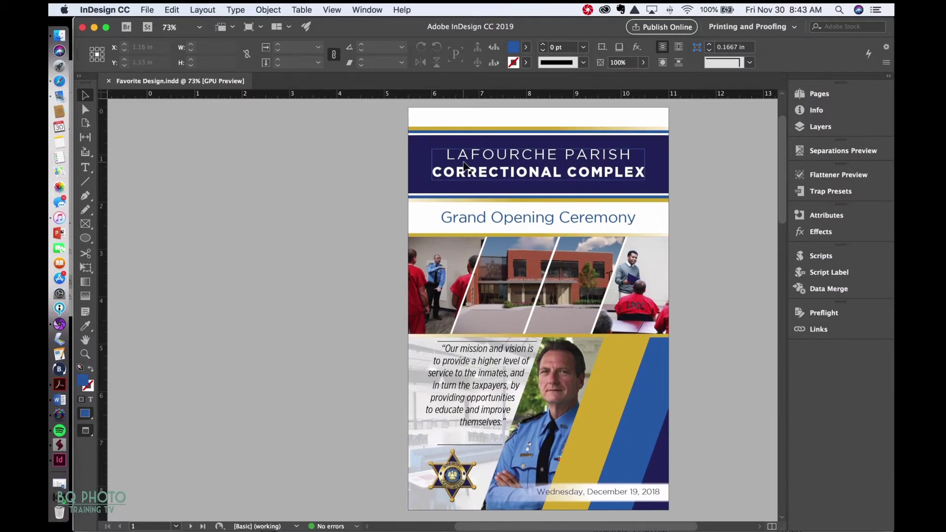
scroll(429, 245, "down", 10)
scroll(428, 245, "down", 6)
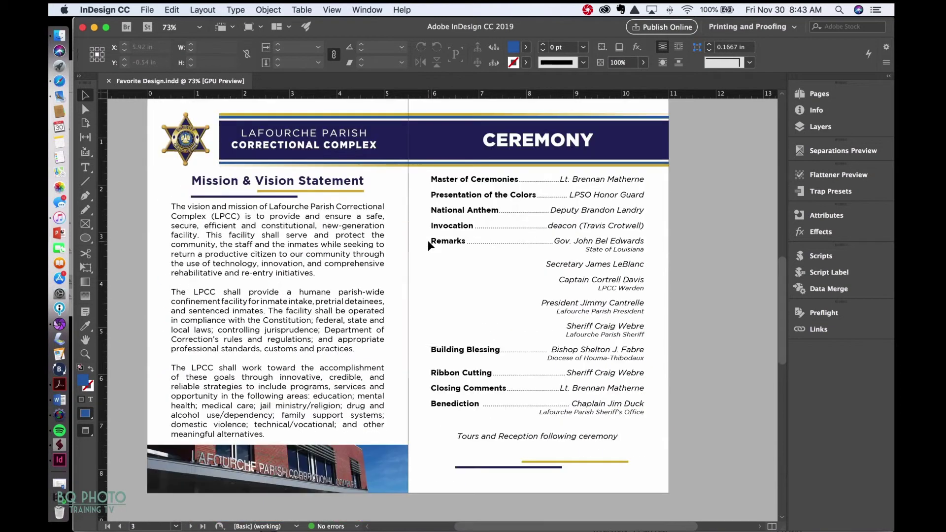
scroll(428, 242, "down", 5)
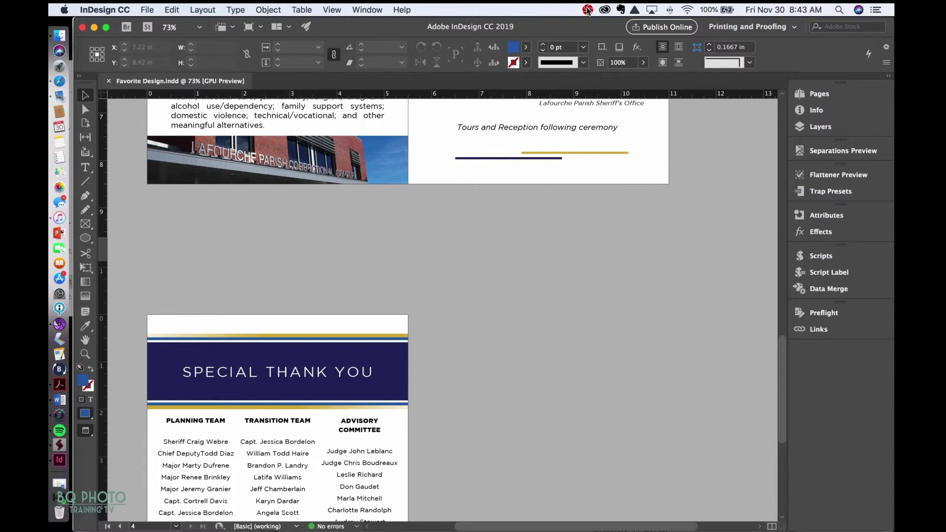
scroll(552, 162, "down", 3)
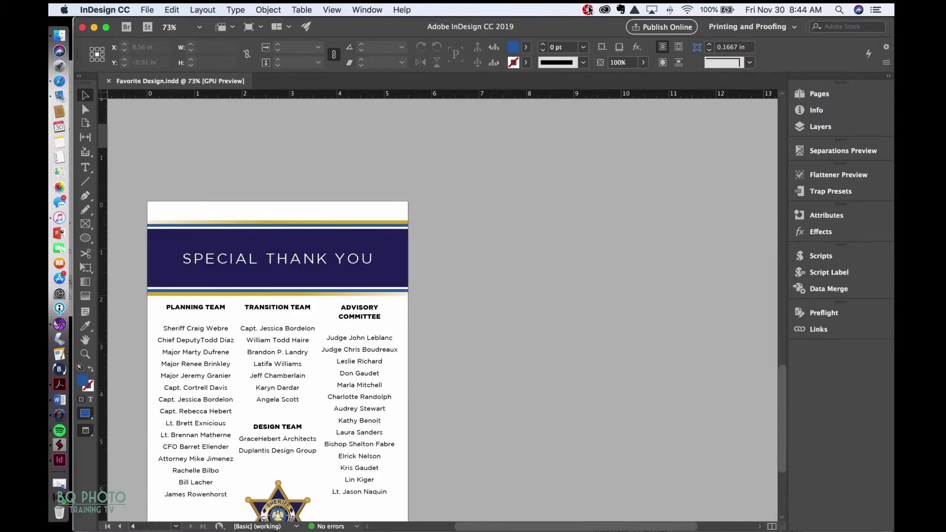
left_click(589, 9)
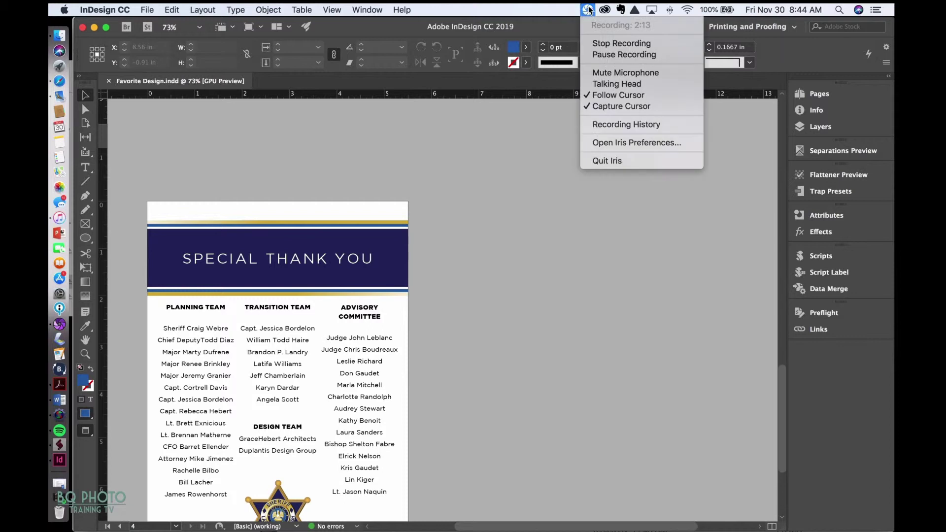
left_click(605, 54)
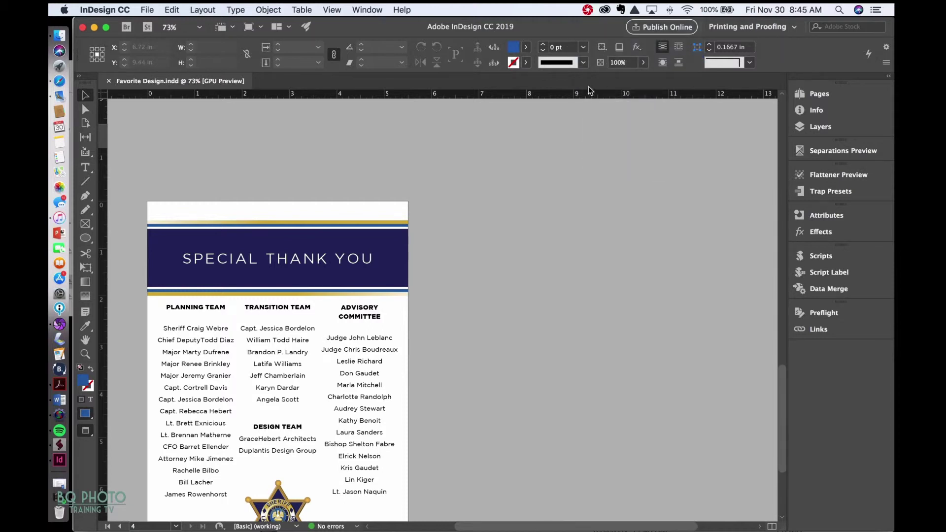
Return the document to the normal view with guides and bleed, and go back to the cover page.
scroll(557, 195, "up", 2)
scroll(557, 195, "up", 10)
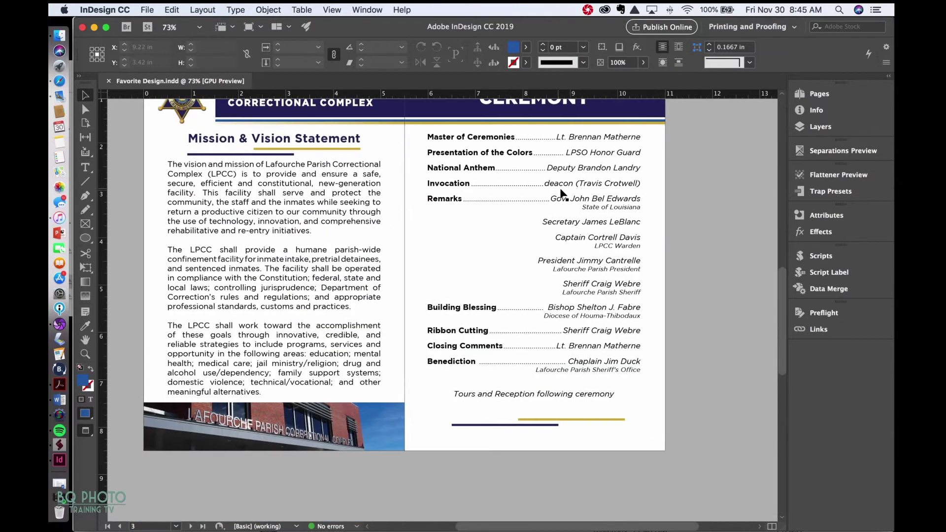
key("w")
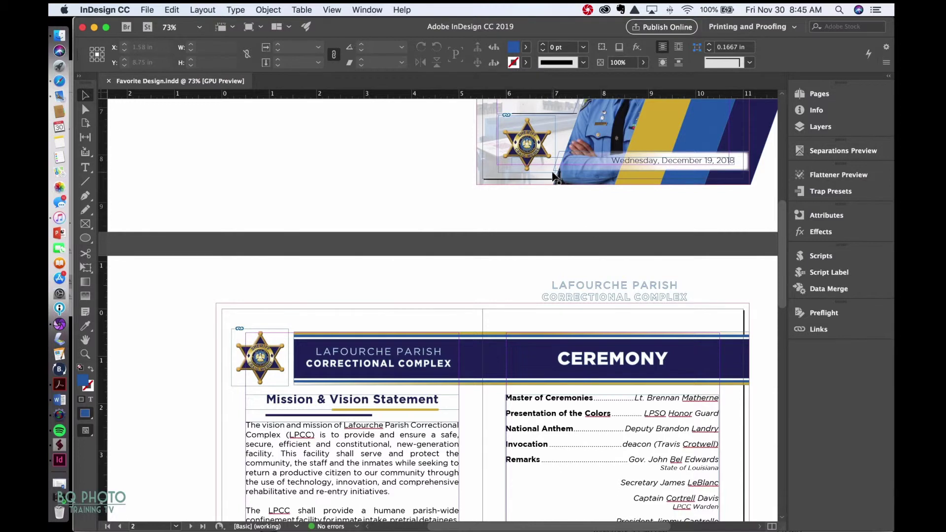
scroll(557, 190, "up", 8)
scroll(550, 170, "right", 3)
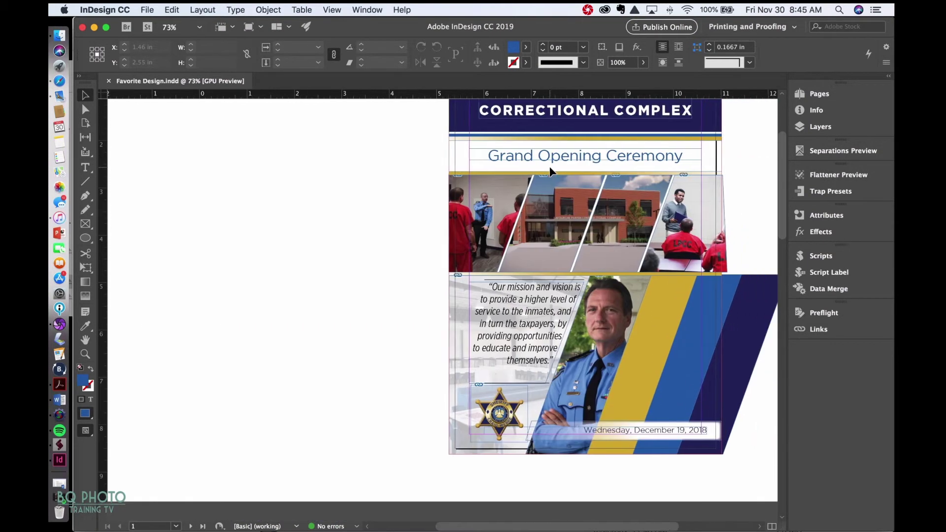
scroll(550, 169, "up", 3)
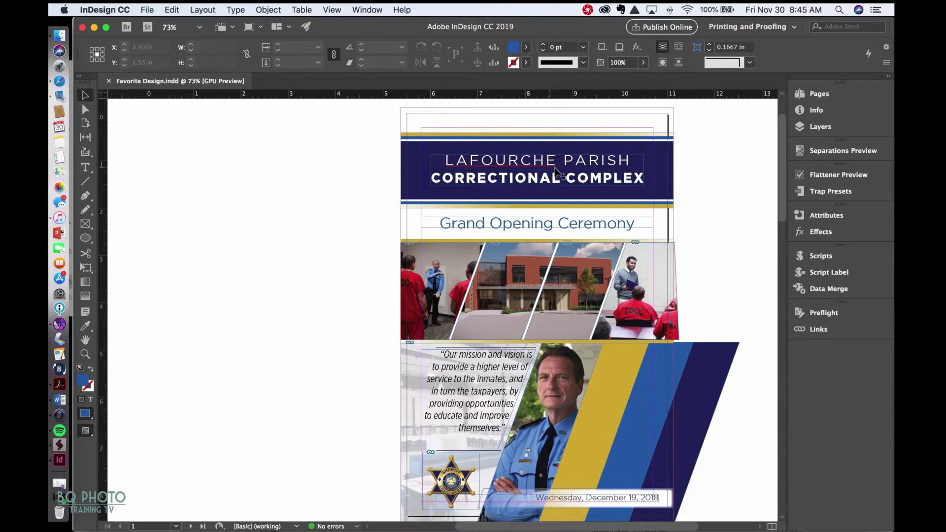
Run the InDesignImpositionPlugin.jsxbin script and choose Tabloid Extra (18in x 12in) as the standard plate size.
left_click(820, 256)
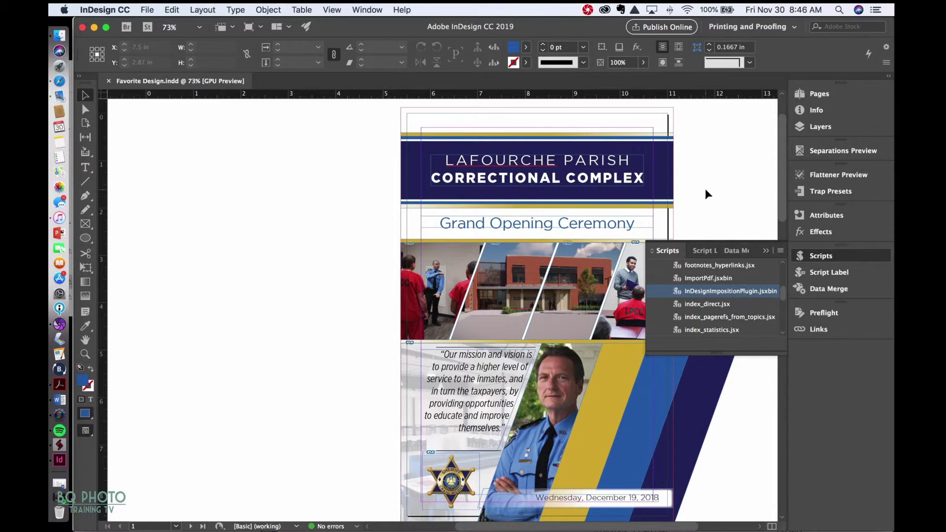
double_click(712, 292)
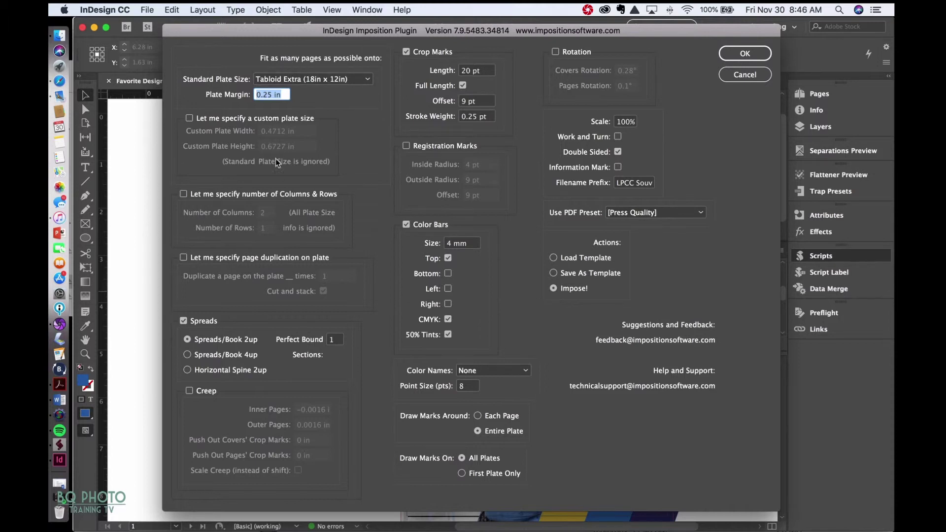
left_click(367, 79)
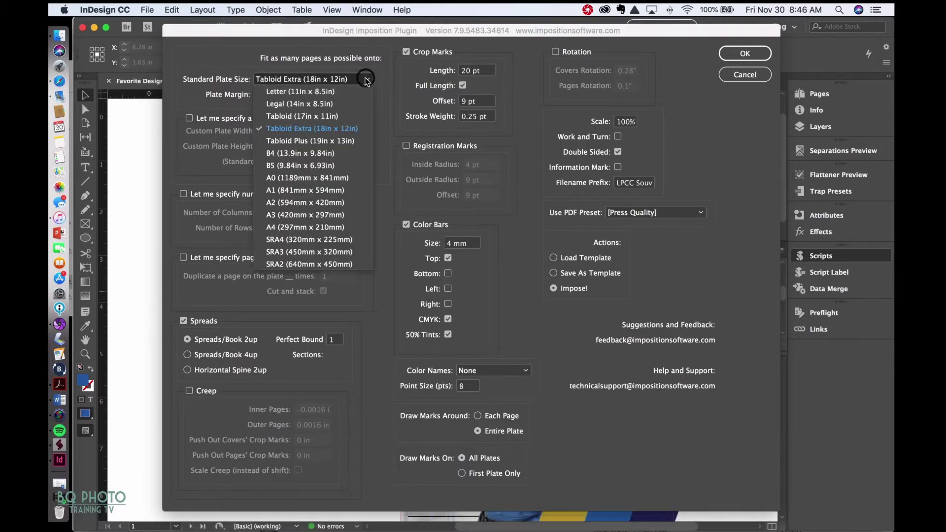
left_click(325, 130)
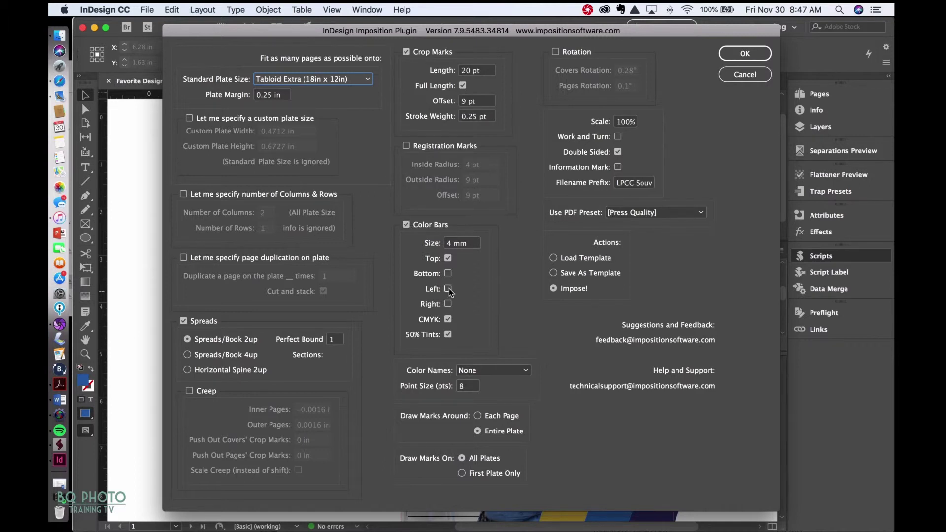
Place the color bars at the bottom instead of the top, enable the information mark, and start the imposition.
left_click(449, 274)
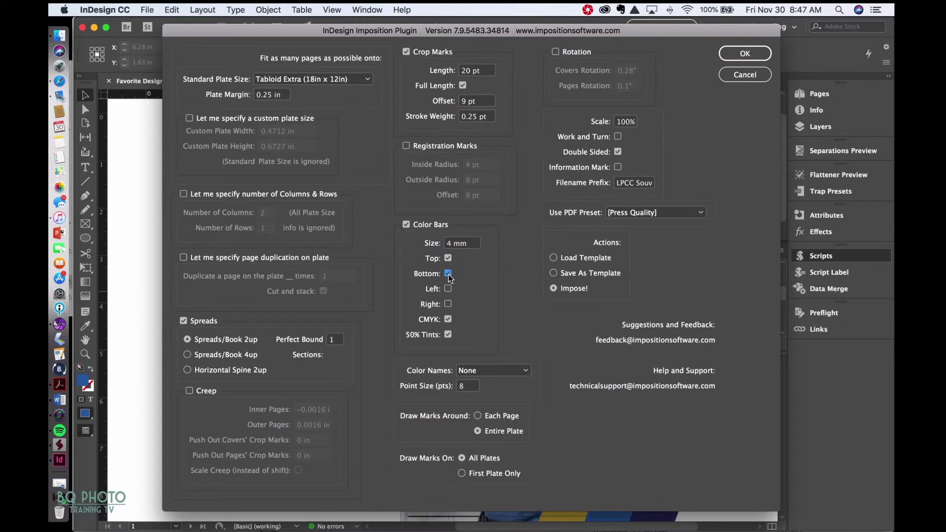
left_click(448, 258)
left_click(571, 115)
left_click(618, 168)
left_click(746, 53)
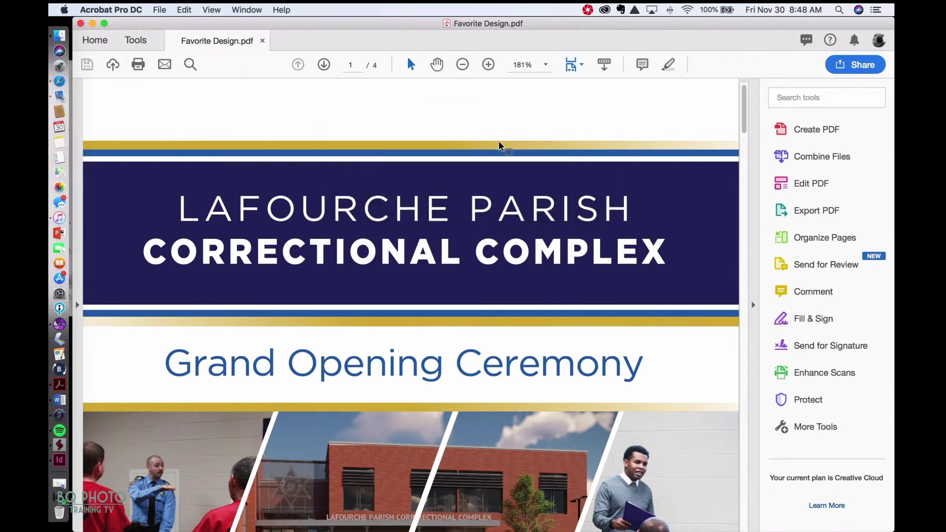
Examine all pages of Favorite Design.pdf in Acrobat, from the cover through the mission statement and ceremony pages to the thank-you page.
scroll(499, 144, "down", 15)
scroll(495, 150, "down", 15)
scroll(495, 153, "down", 15)
scroll(496, 152, "down", 15)
scroll(498, 150, "up", 15)
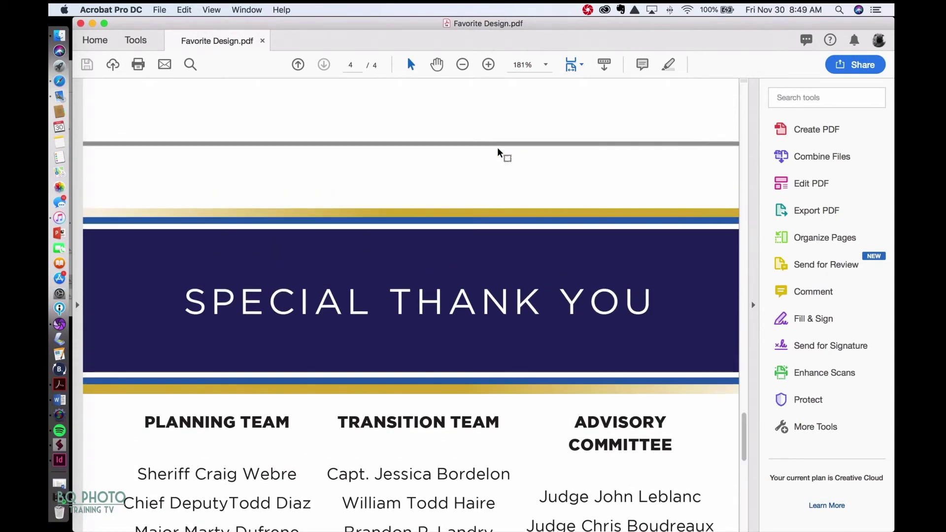
scroll(498, 151, "up", 15)
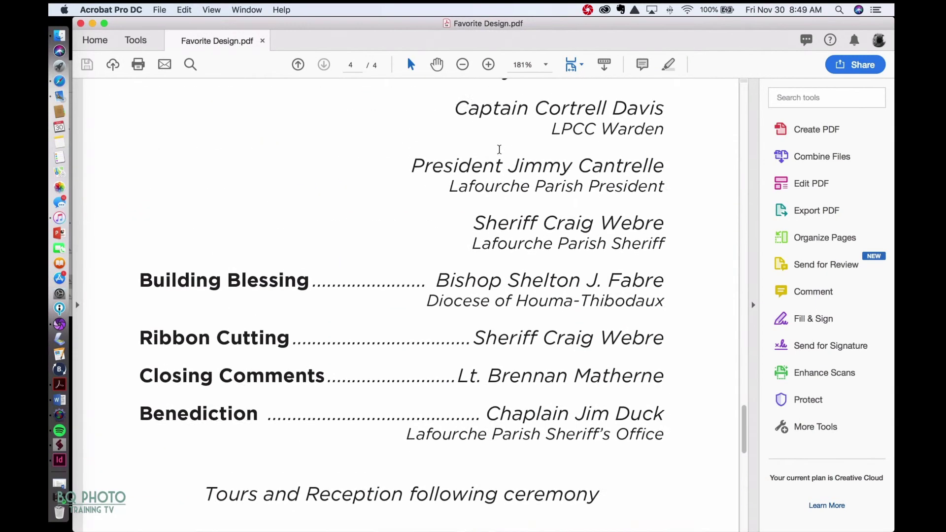
scroll(500, 151, "up", 20)
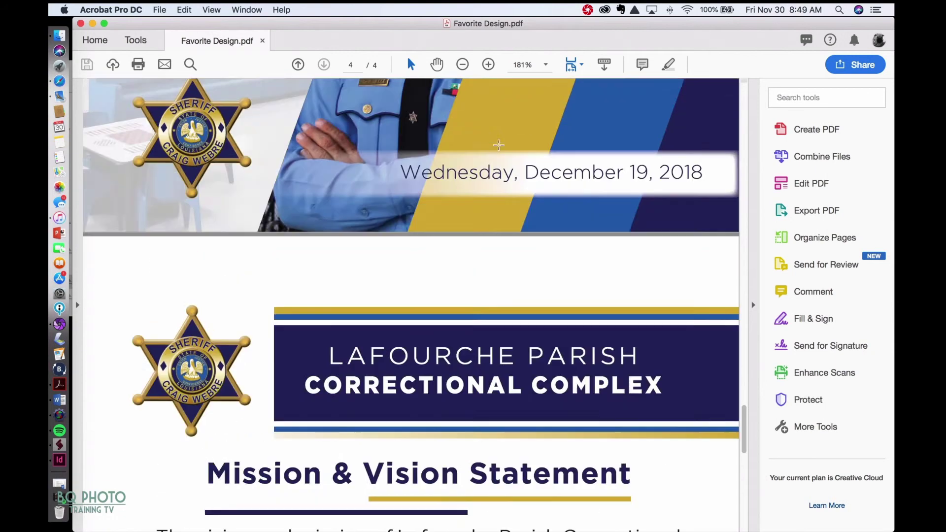
scroll(498, 145, "up", 15)
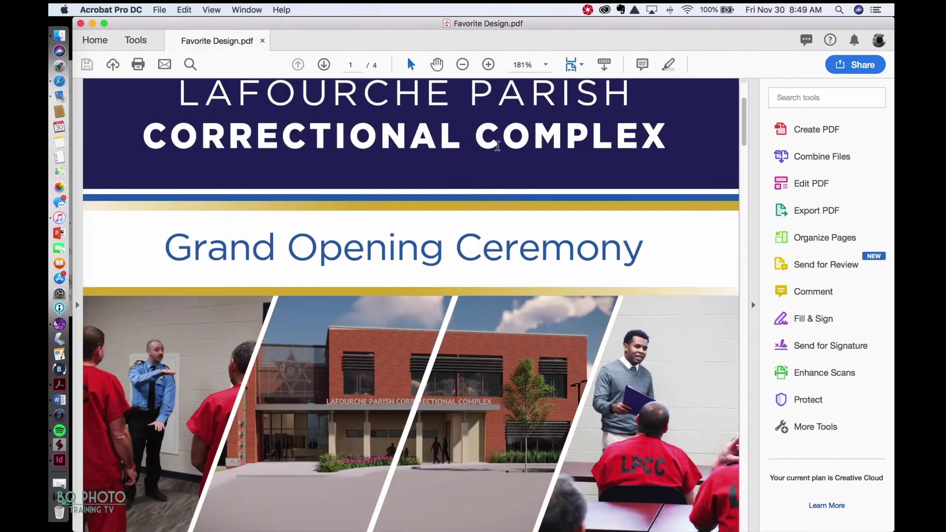
scroll(497, 146, "up", 1)
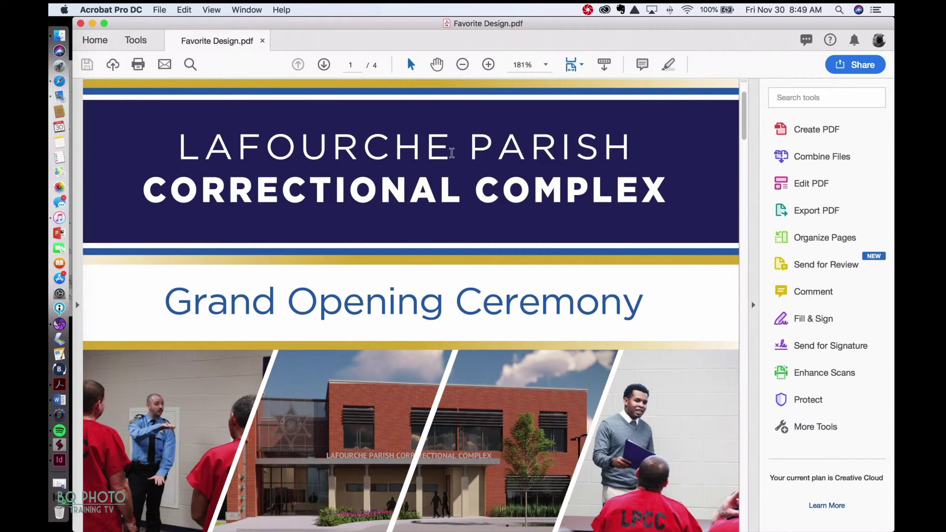
scroll(497, 202, "down", 8)
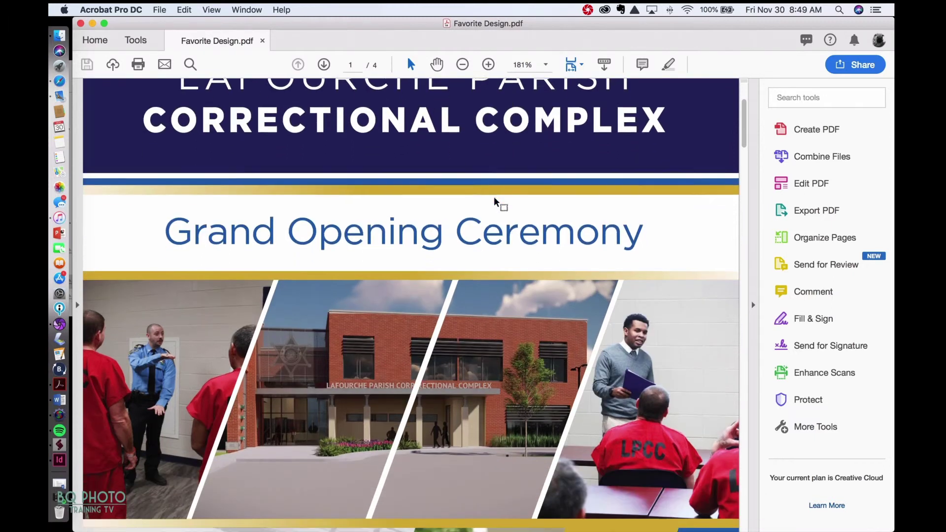
scroll(493, 200, "down", 16)
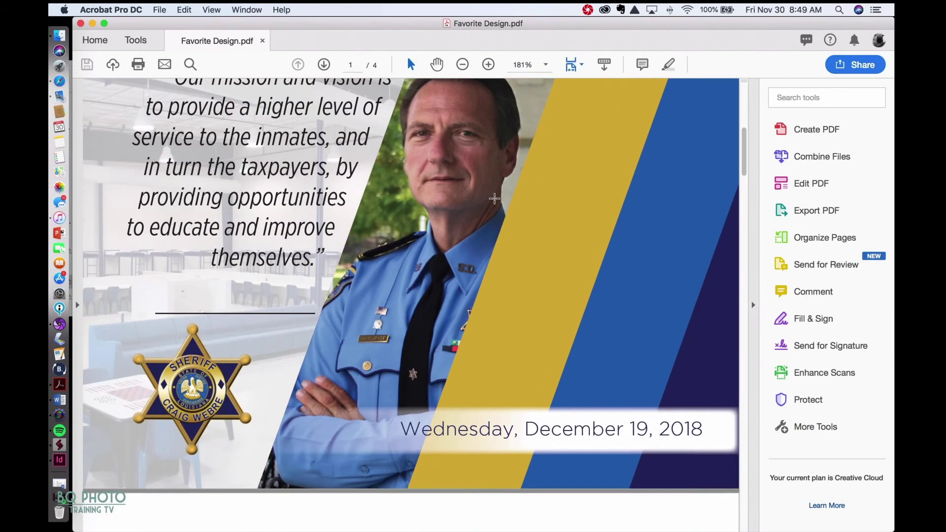
scroll(503, 175, "up", 3)
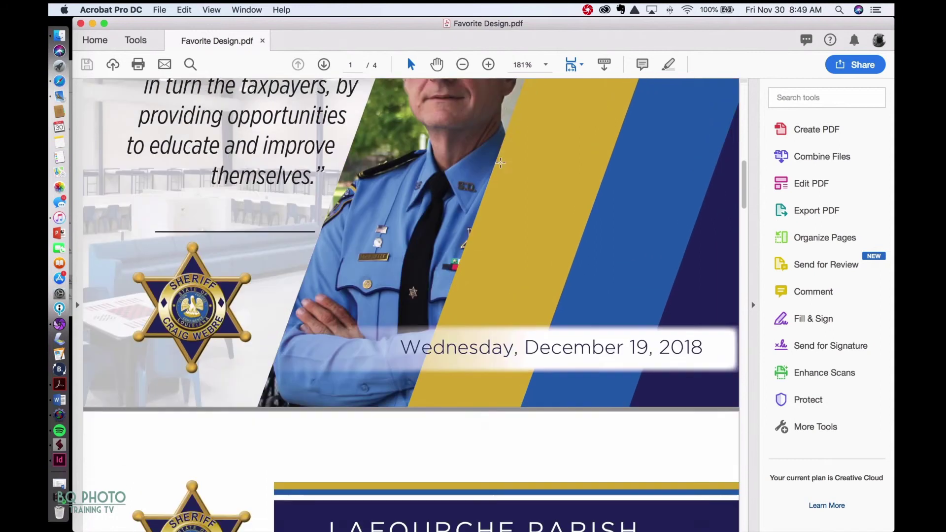
scroll(500, 163, "down", 9)
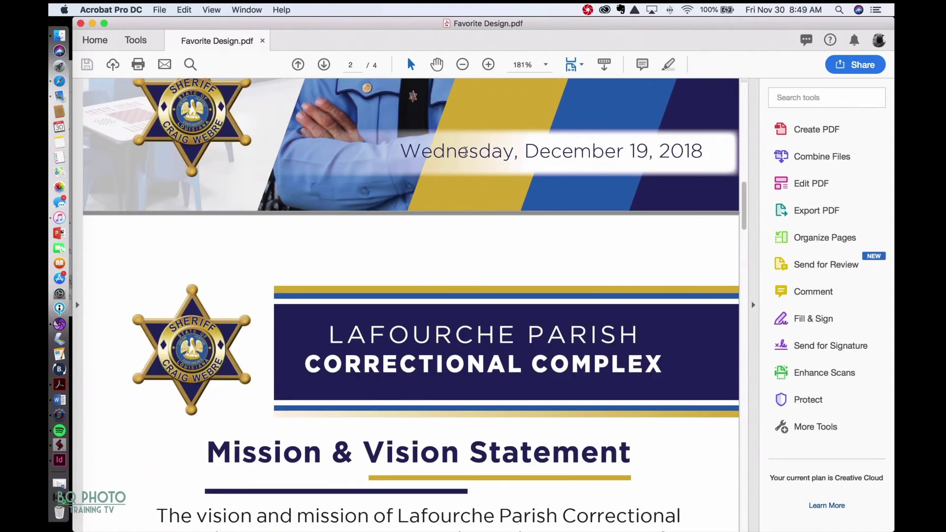
scroll(449, 241, "down", 6)
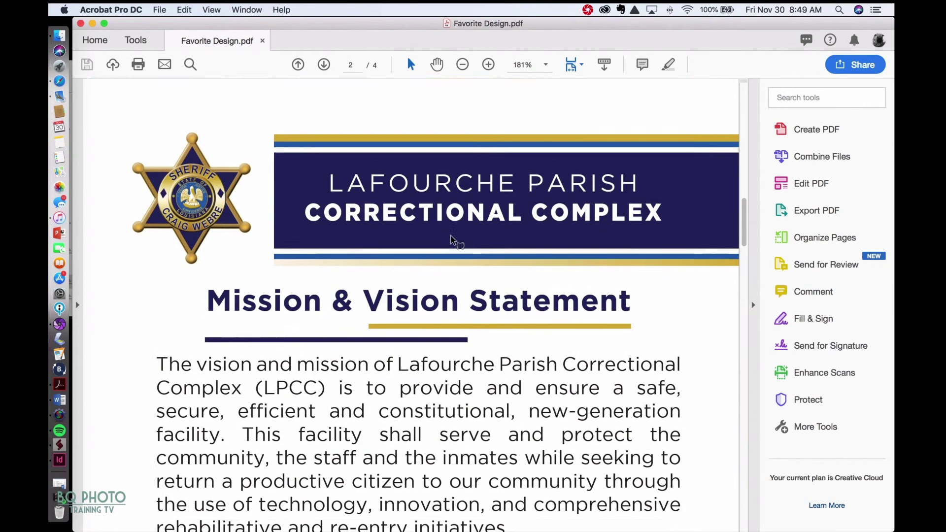
scroll(459, 222, "down", 16)
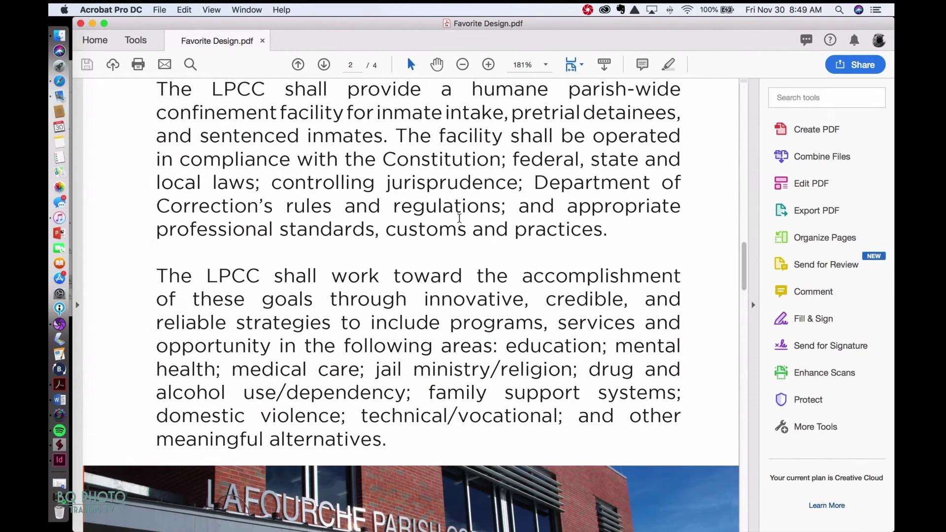
scroll(458, 218, "down", 20)
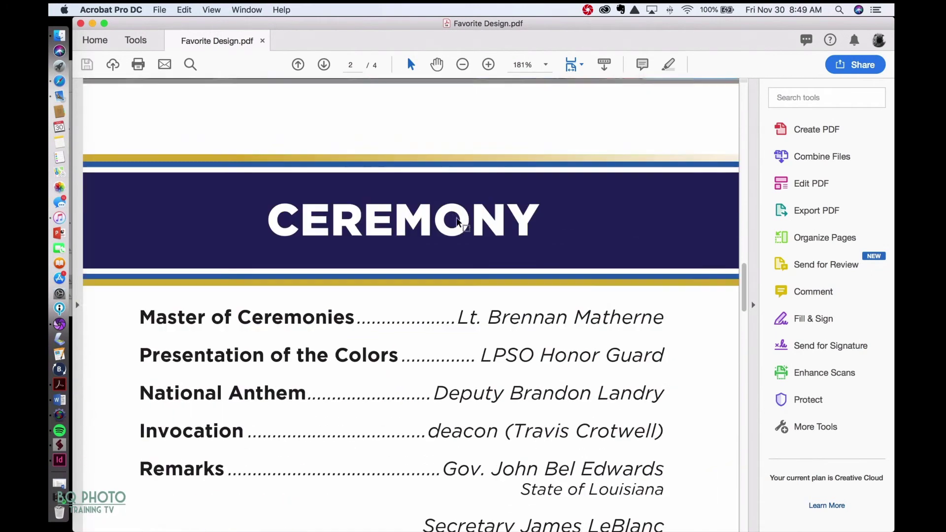
scroll(457, 217, "down", 4)
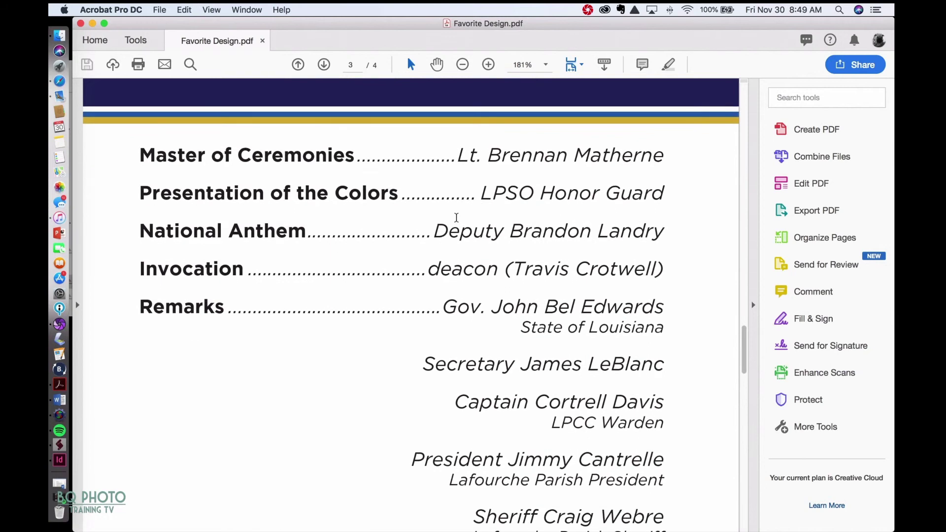
scroll(457, 217, "down", 11)
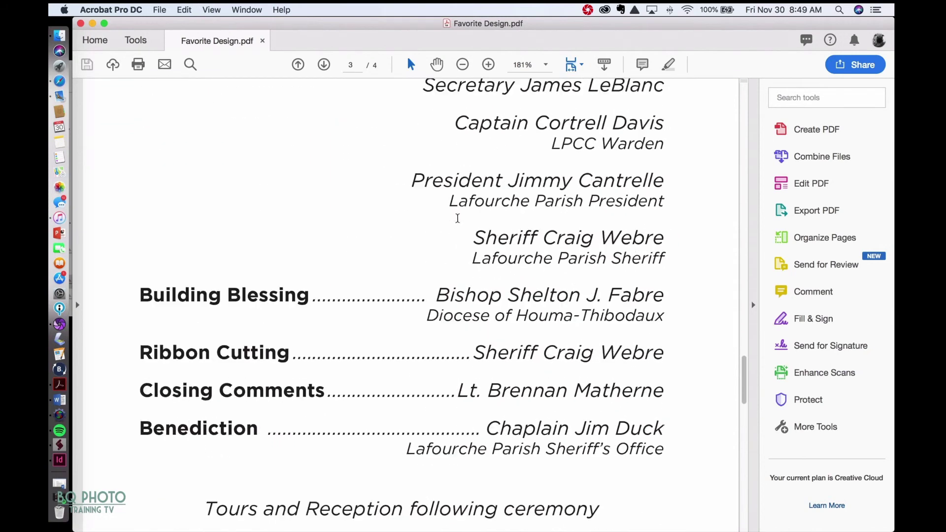
scroll(457, 219, "down", 10)
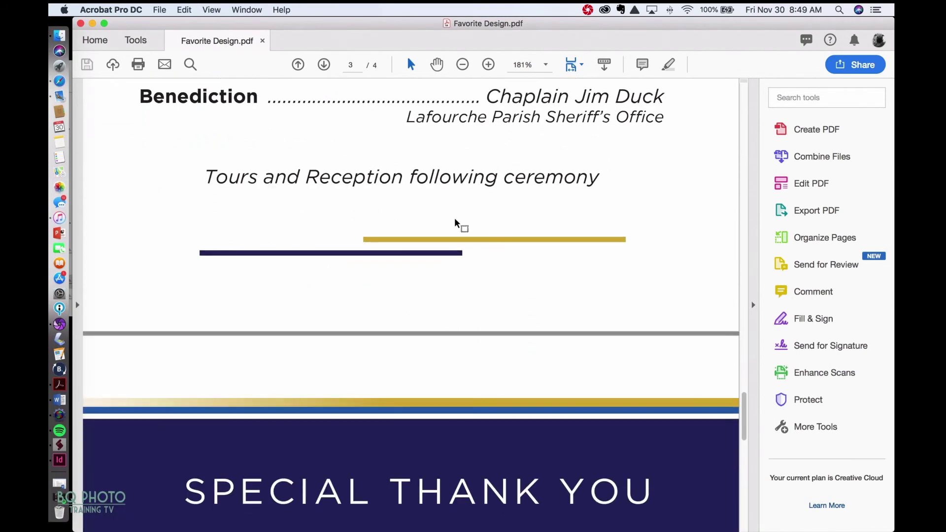
scroll(454, 223, "down", 4)
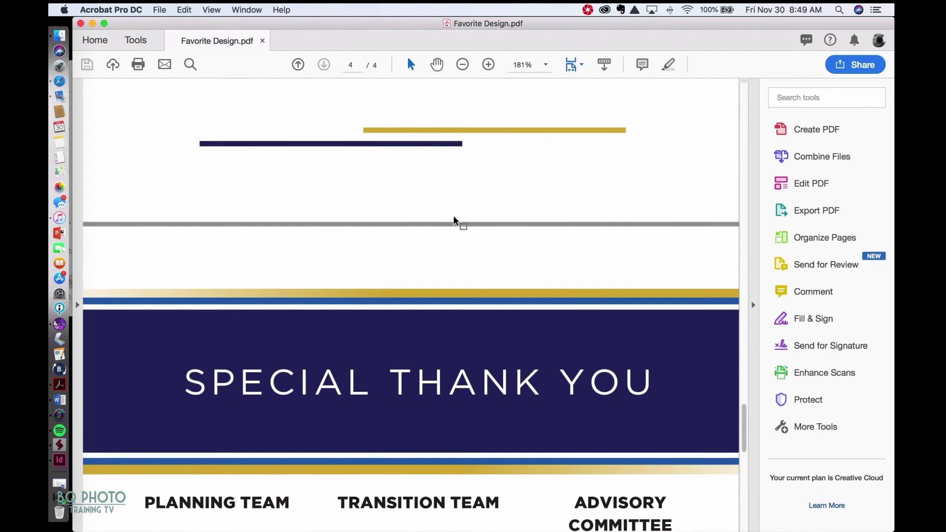
Read the Special Thank You page of Favorite Design.pdf down to the general contractor credit.
scroll(454, 220, "down", 6)
scroll(454, 213, "down", 11)
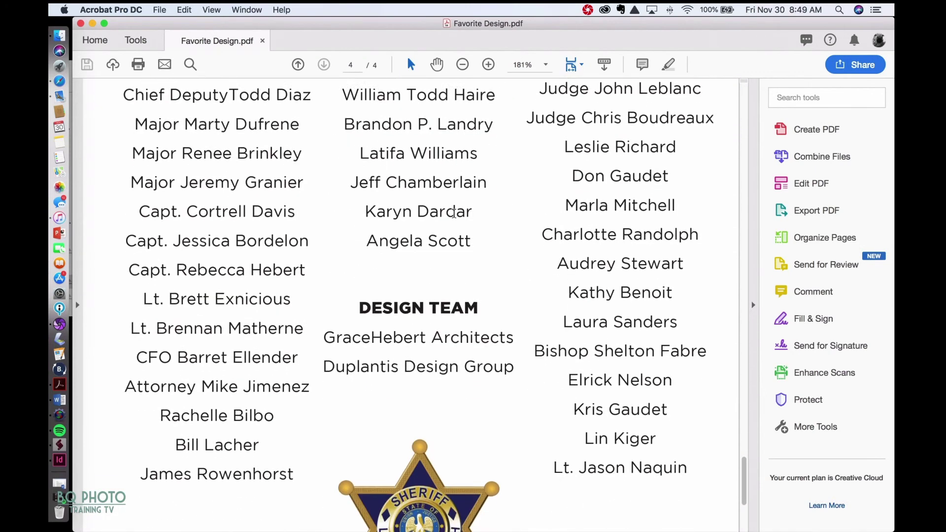
scroll(454, 213, "down", 8)
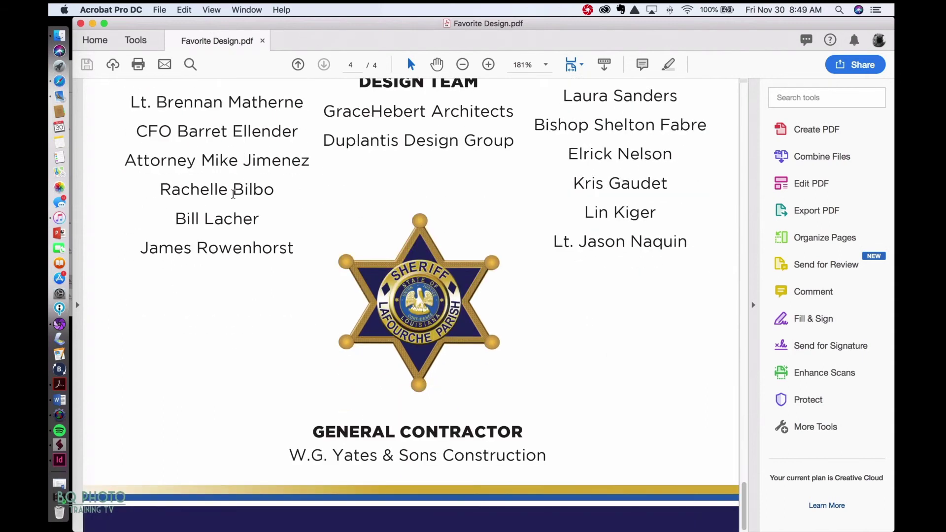
Switch to InDesign and examine both imposed sheets of the LPCC Souvenir Program Favorite Design.4up document.
left_click(59, 460)
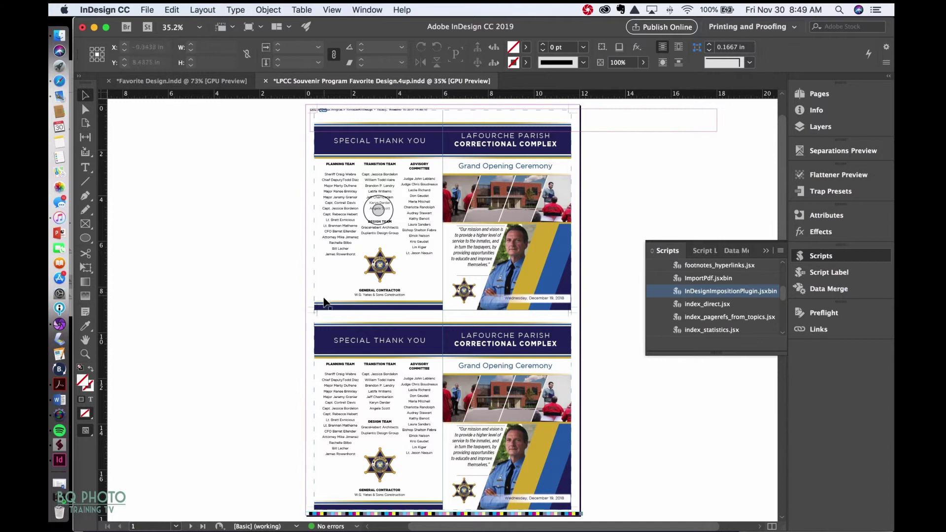
scroll(321, 309, "down", 3)
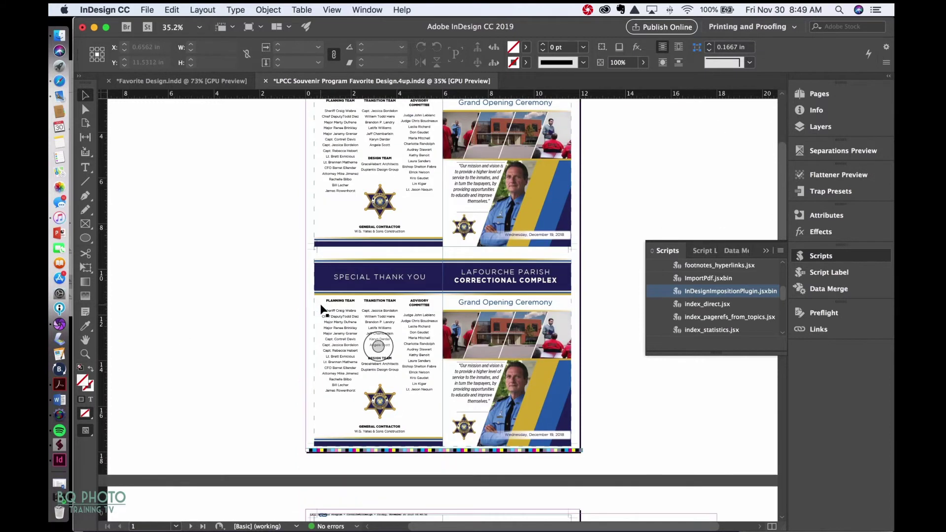
scroll(322, 310, "down", 10)
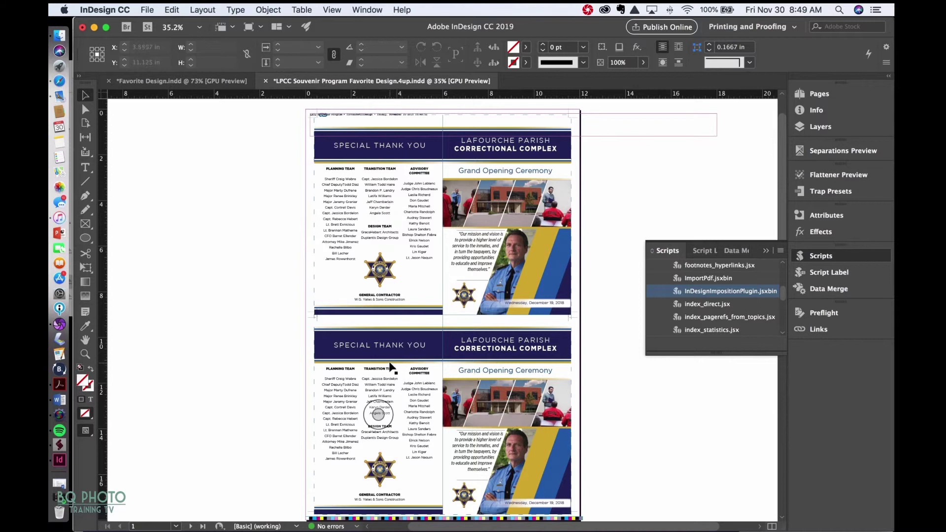
scroll(390, 367, "down", 7)
scroll(379, 400, "down", 7)
scroll(358, 413, "down", 5)
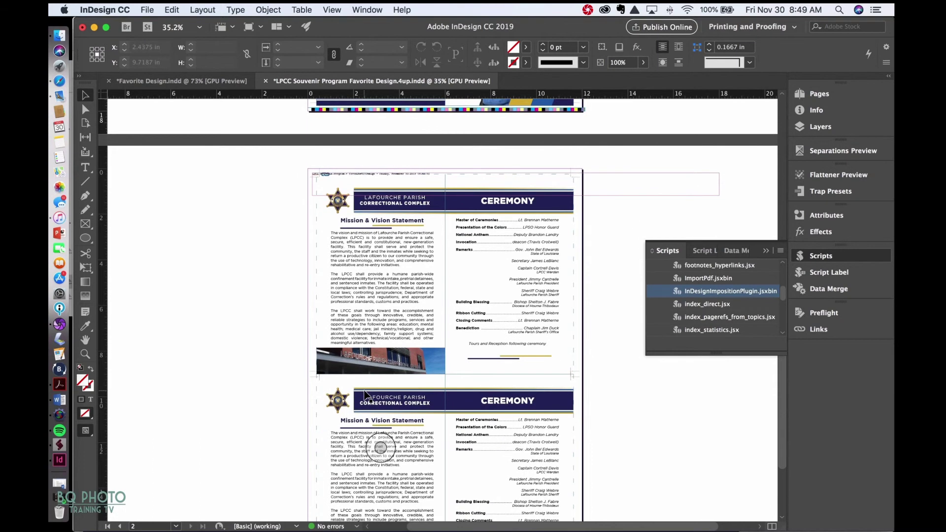
Show the imposed document in Preview mode, without guides and frame edges.
key("w")
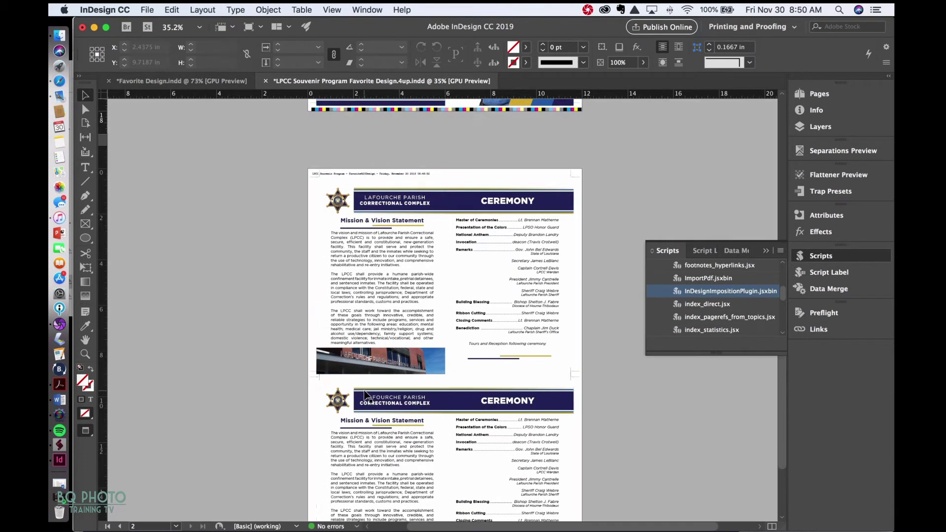
key("w")
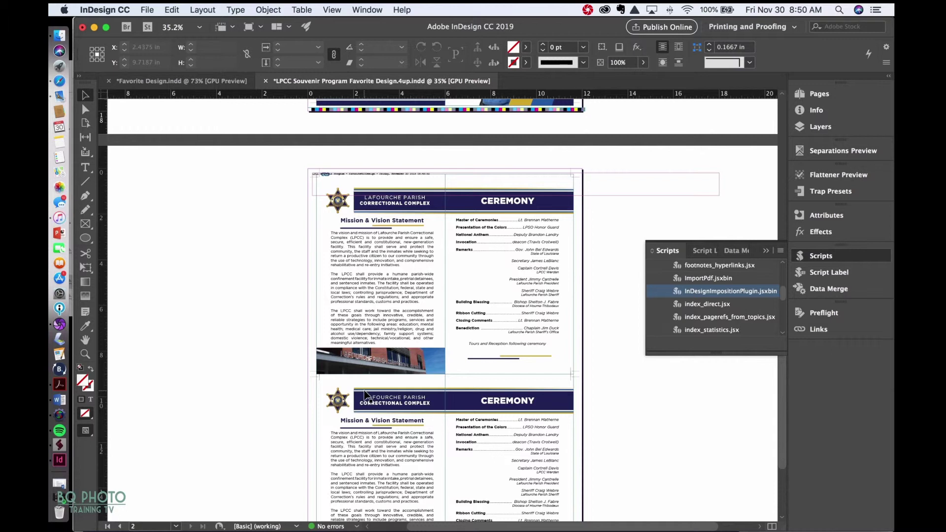
key("w")
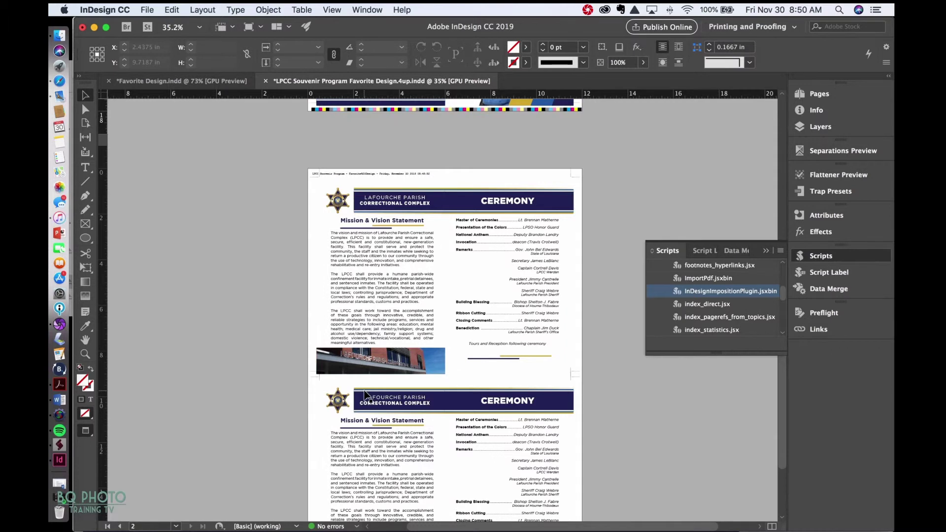
left_click(381, 275)
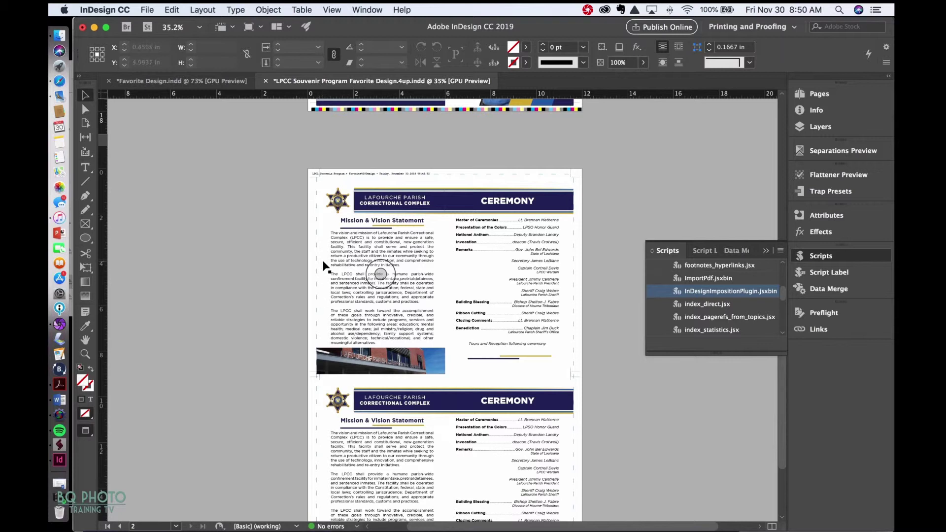
Inspect the information line above the ceremony sheet up close, from the job name through the file name to the date and time.
key("z")
left_click_drag(296, 154, 433, 260)
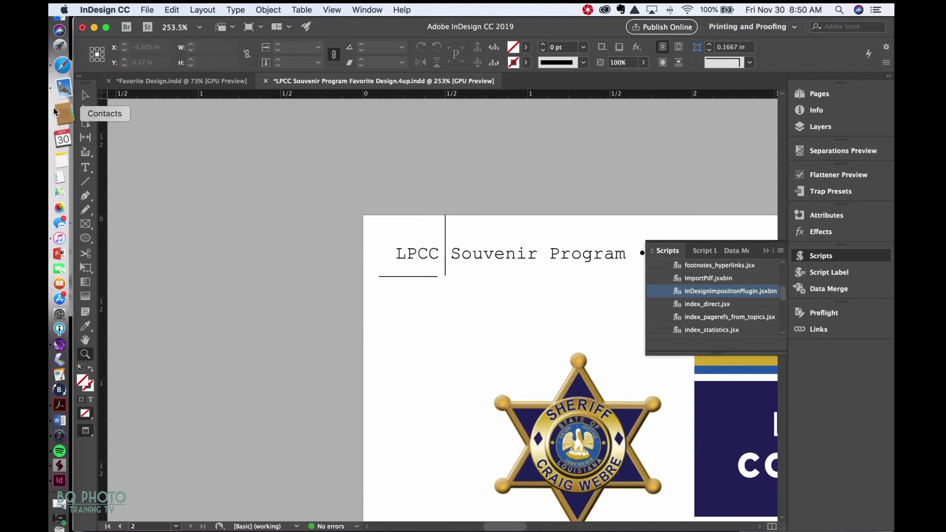
key("v")
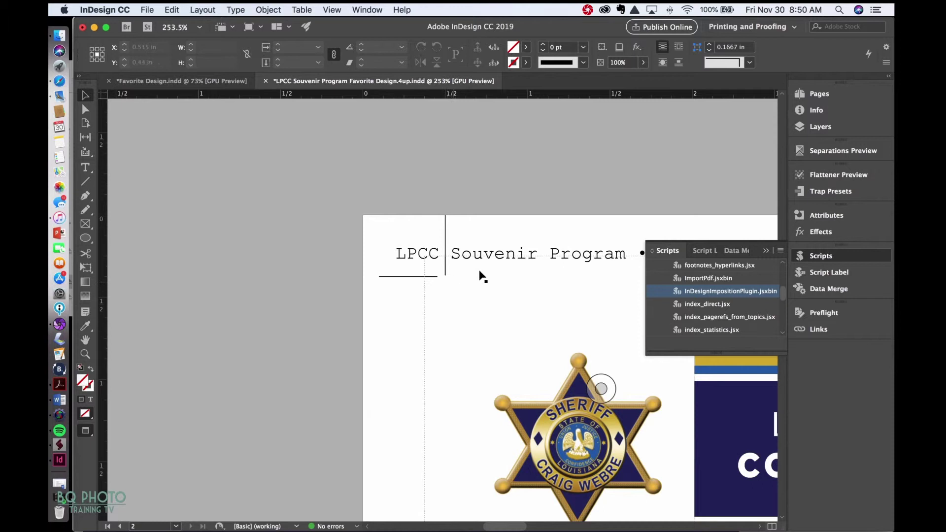
left_click_drag(519, 275, 321, 260)
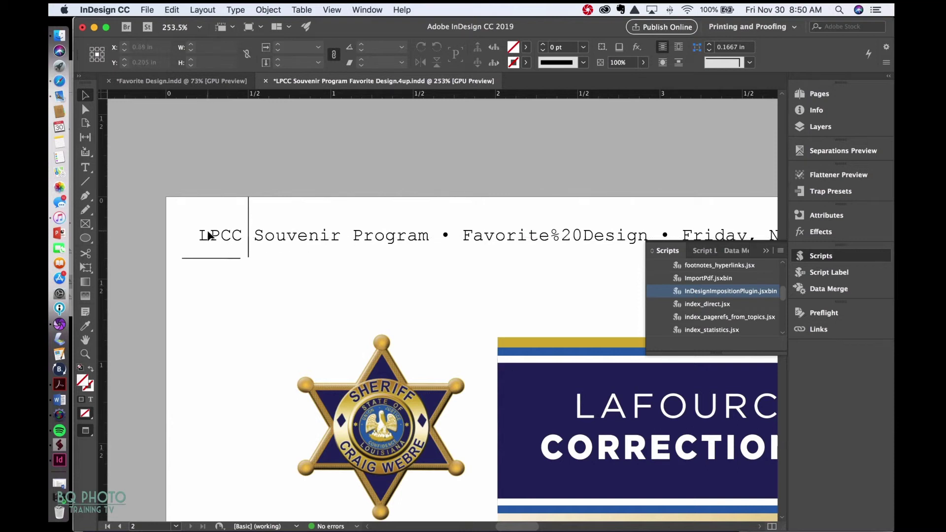
left_click_drag(449, 249, 306, 251)
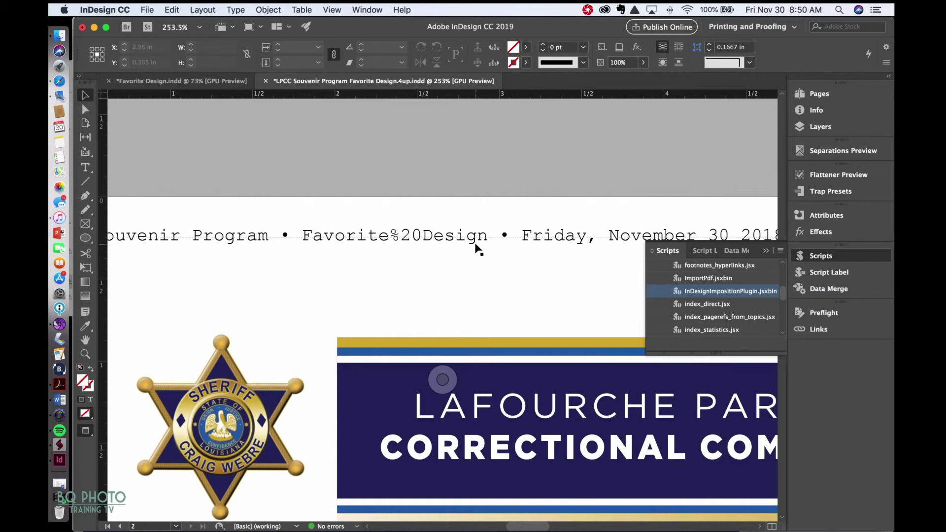
left_click(340, 240)
left_click_drag(587, 216, 260, 200)
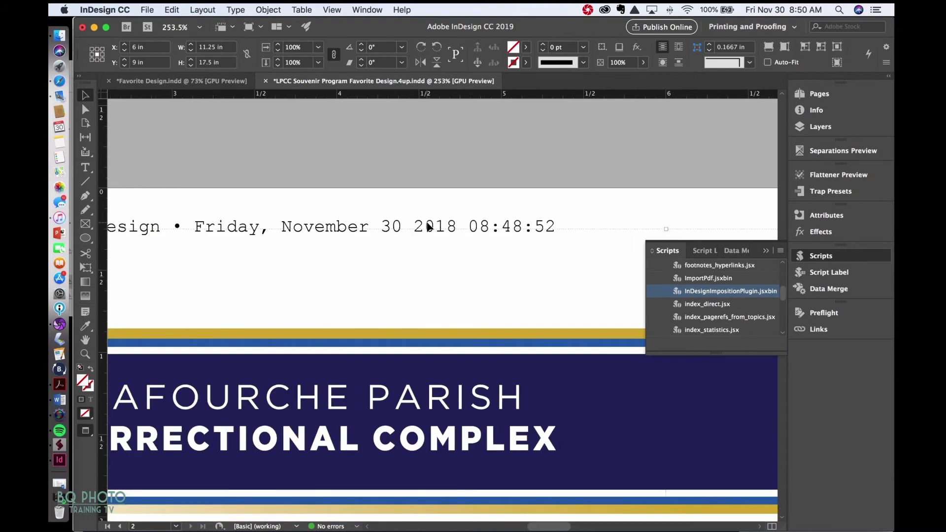
Inspect the crop marks and photo bleed between the upper and lower copies on the ceremony sheet.
key("super+0")
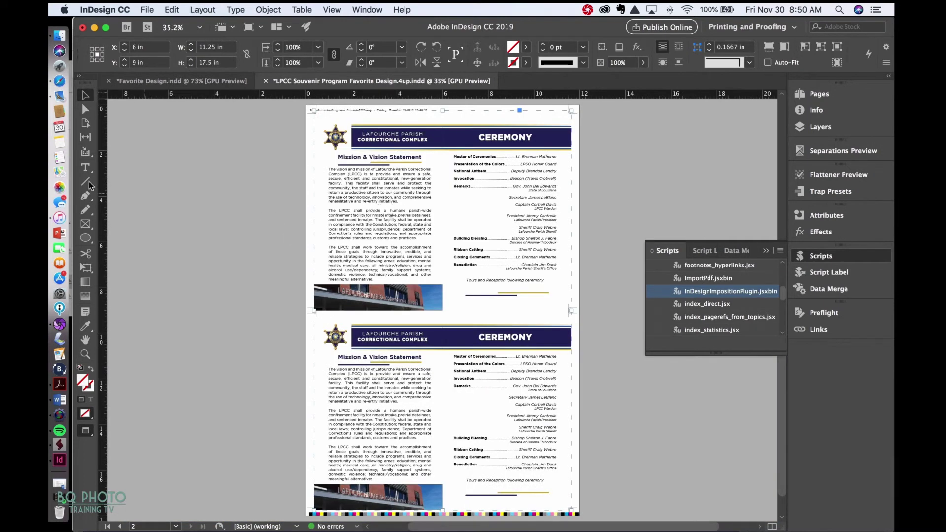
key("z")
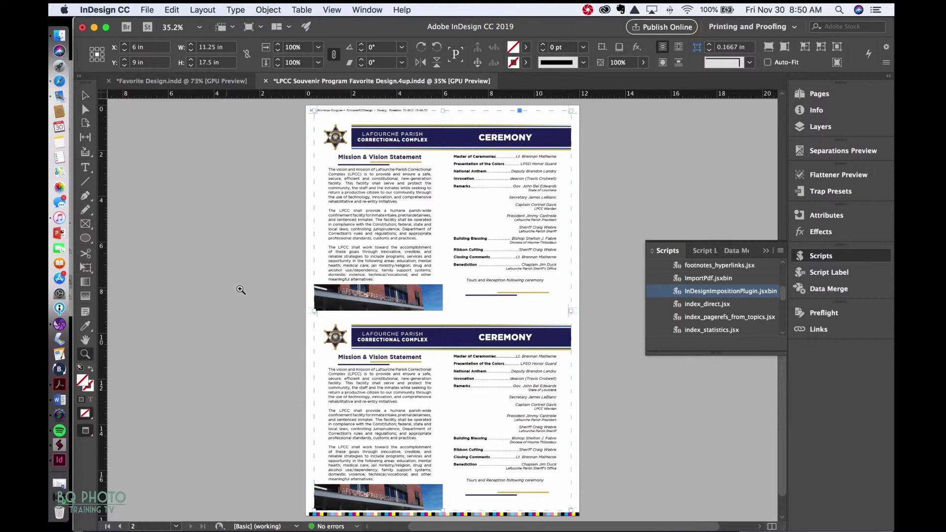
left_click(328, 317)
left_click_drag(398, 360, 504, 412)
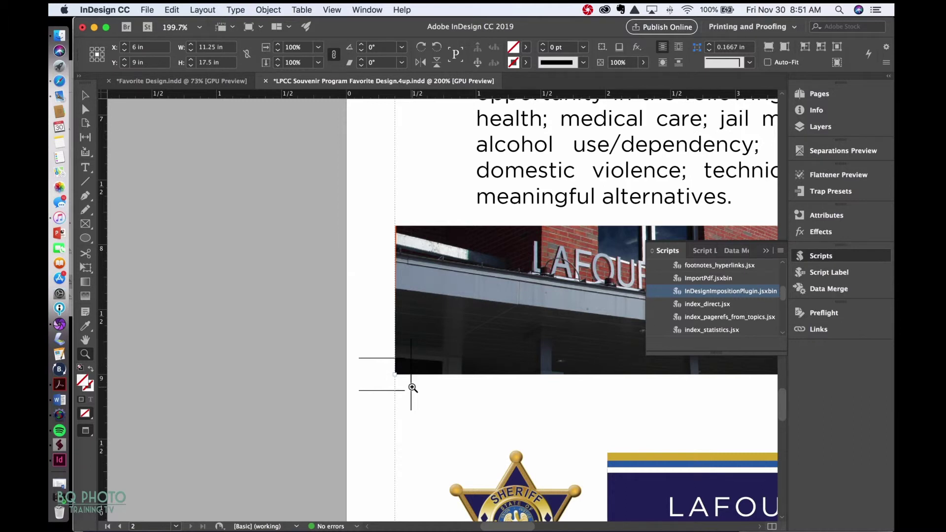
Save both Favorite Design.indd and the imposed LPCC Souvenir Program Favorite Design.4up document.
left_click(177, 84)
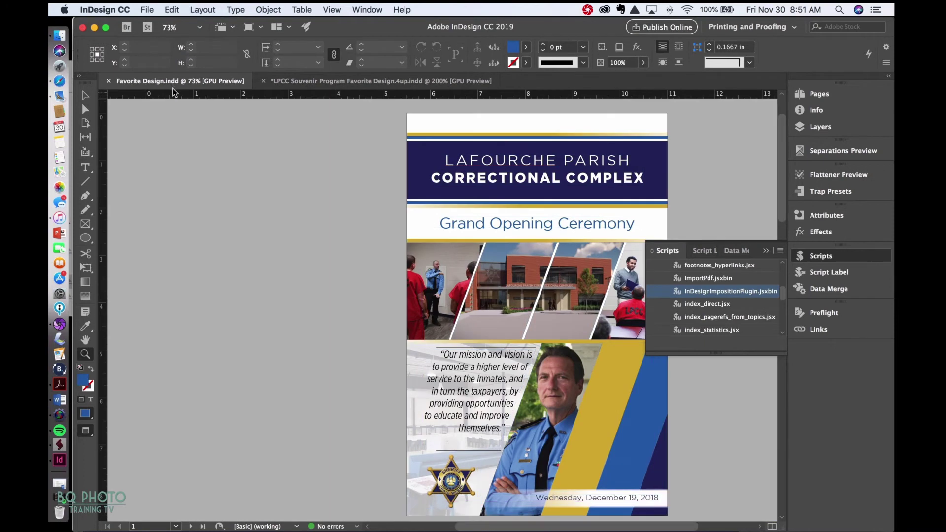
scroll(283, 222, "down", 3)
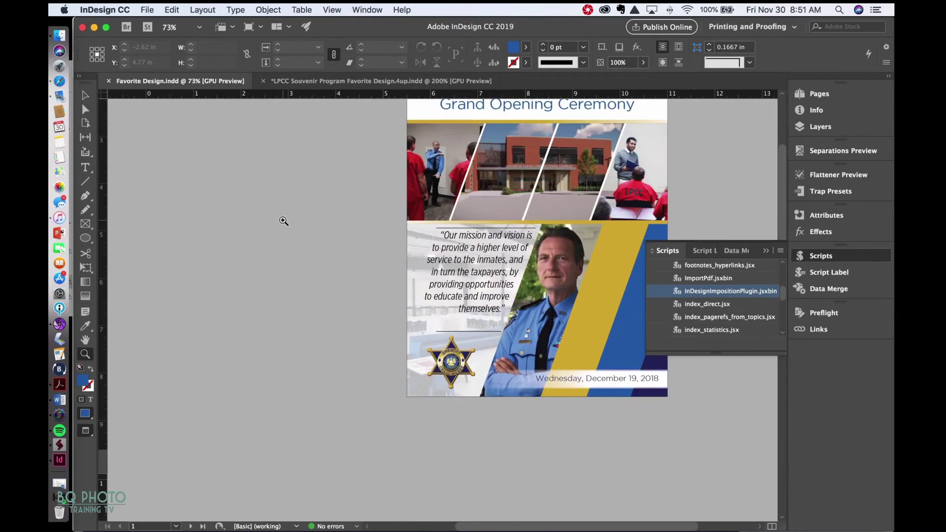
scroll(283, 222, "up", 1)
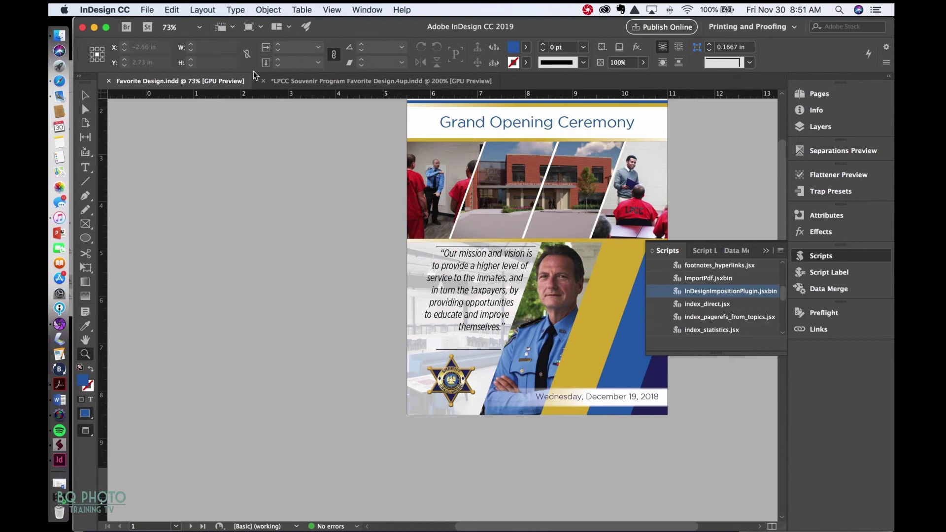
left_click(296, 81)
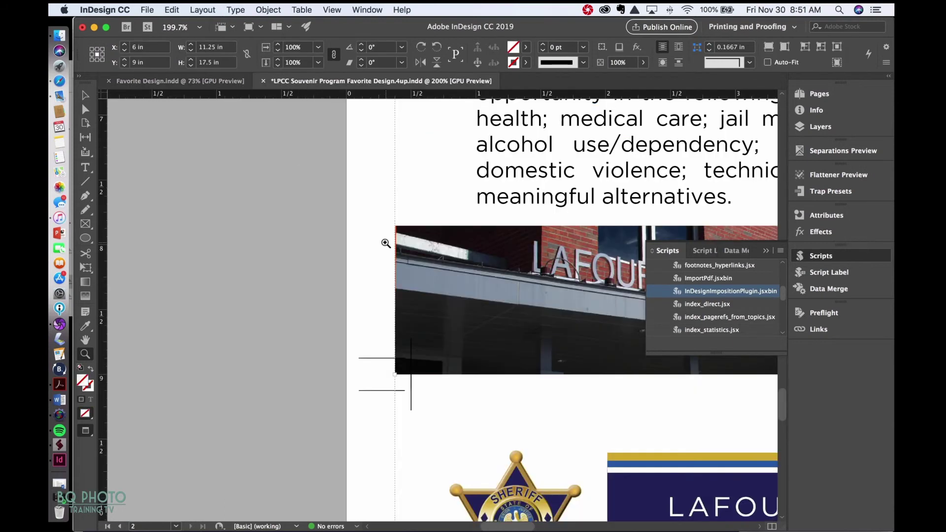
scroll(386, 244, "right", 10)
key("super+s")
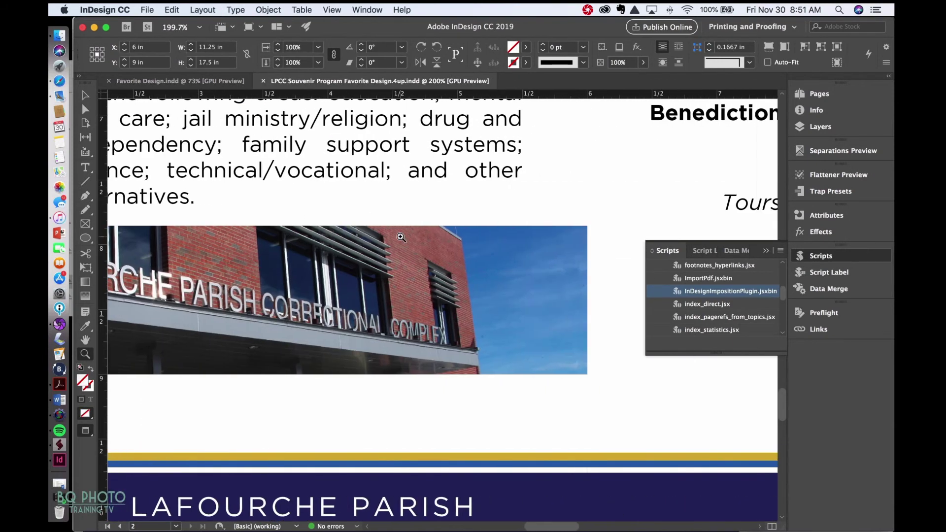
Inspect the right-hand crop marks and the color bar below the cover sheet, then view the whole sheet.
scroll(400, 237, "right", 20)
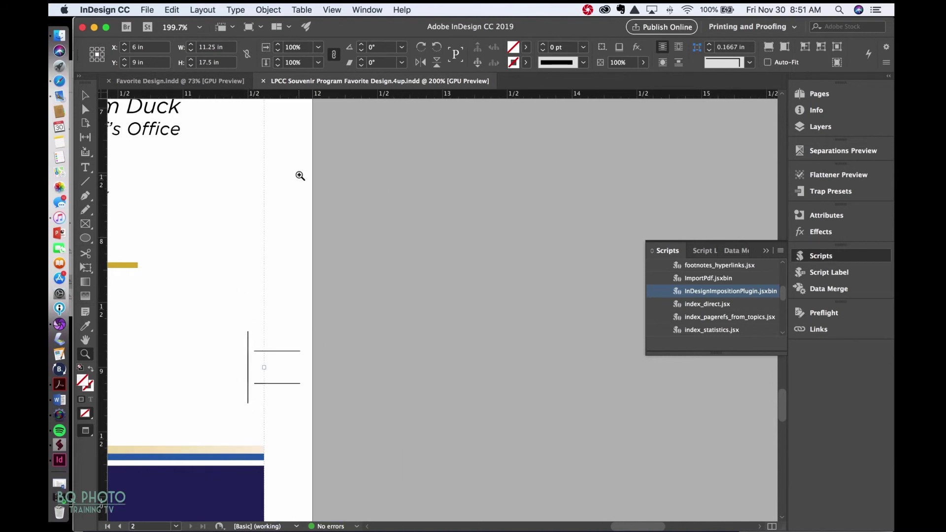
scroll(298, 161, "up", 2)
left_click_drag(297, 150, 385, 428)
left_click_drag(382, 113, 433, 468)
left_click_drag(414, 114, 416, 383)
left_click_drag(389, 64, 391, 236)
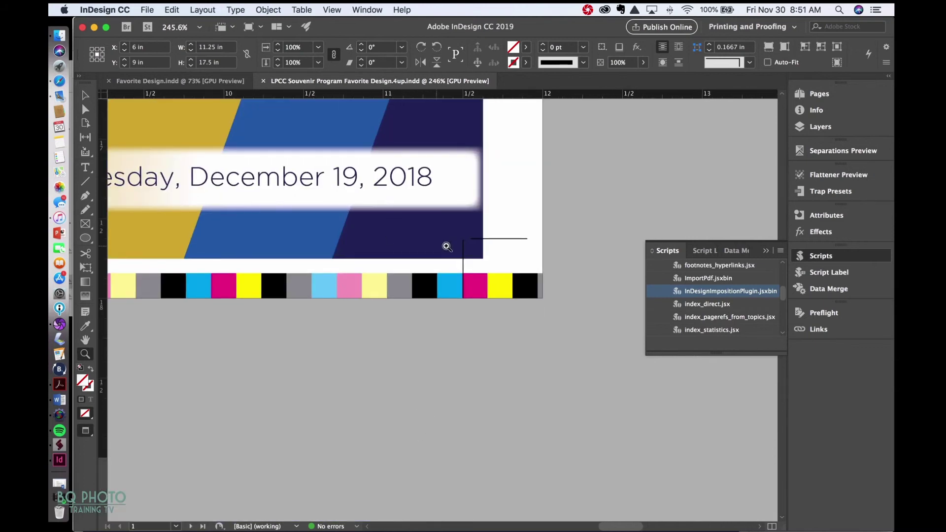
scroll(491, 239, "left", 5)
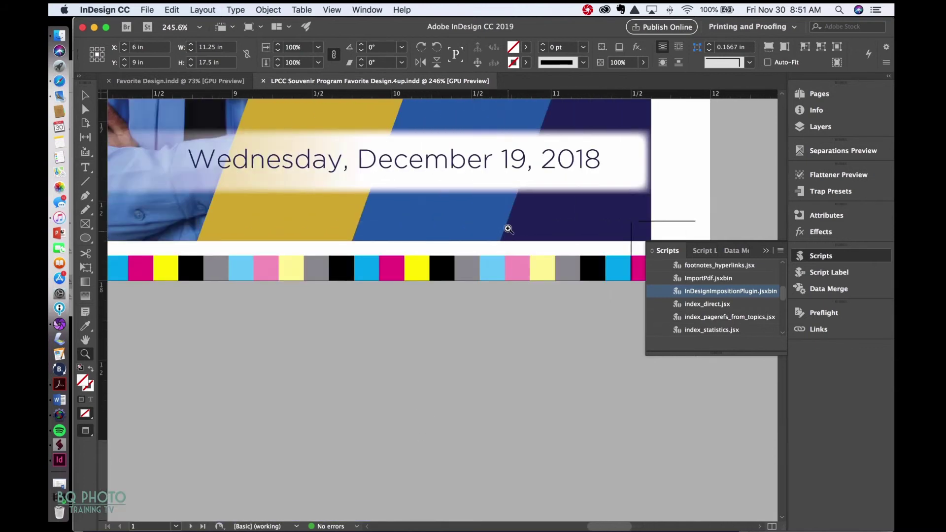
scroll(508, 235, "right", 7)
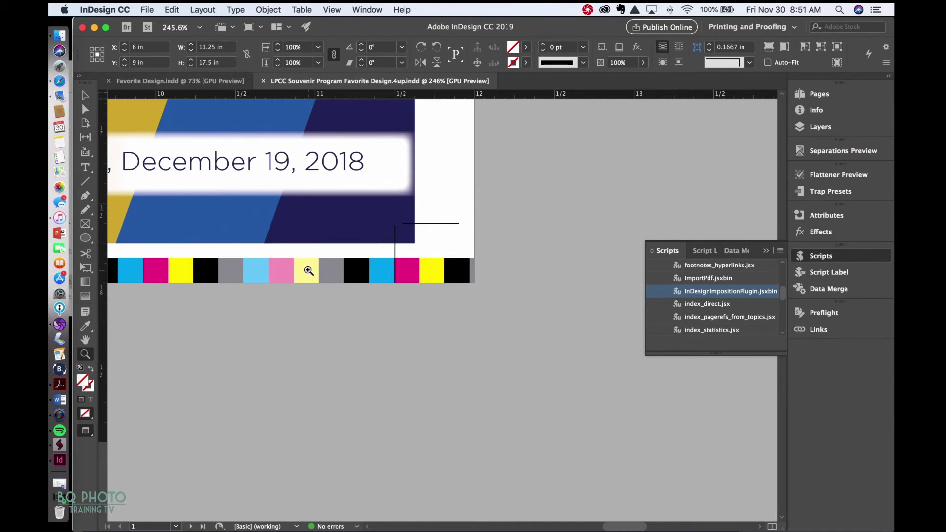
key("super+0")
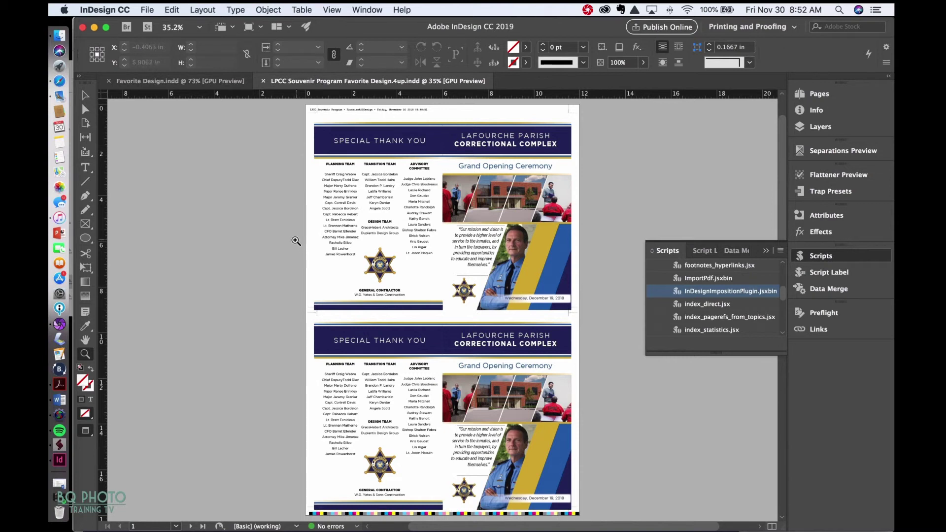
Export the imposed document in Adobe PDF (Print) format to LPCC, using the document name as the file name.
scroll(295, 242, "down", 3)
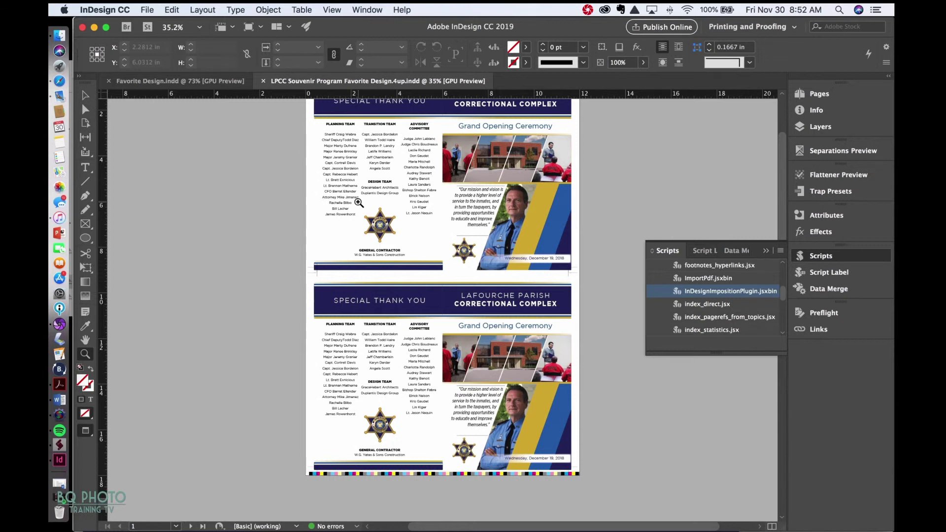
left_click(147, 10)
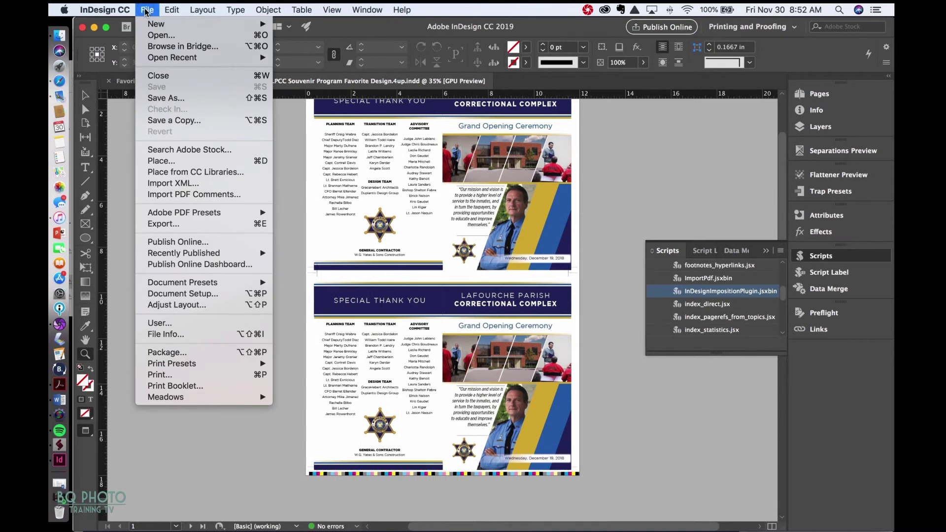
left_click(188, 226)
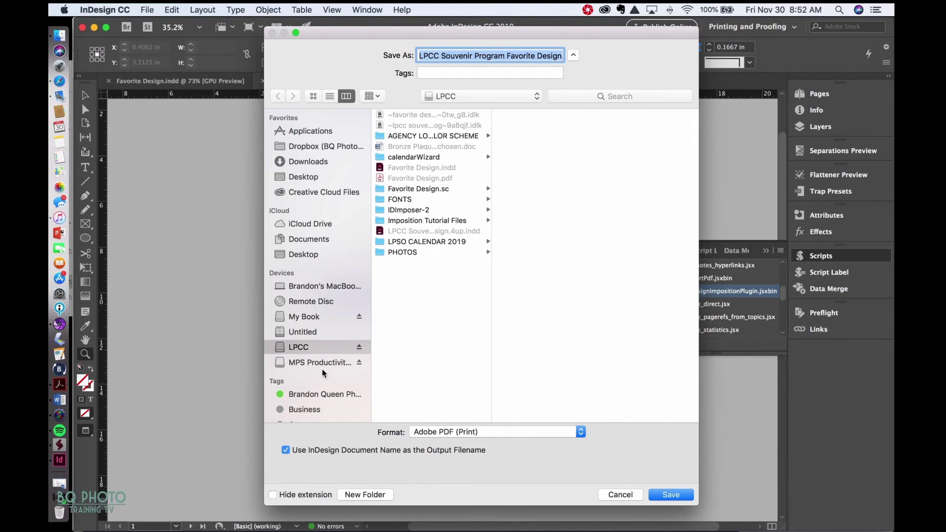
left_click(667, 498)
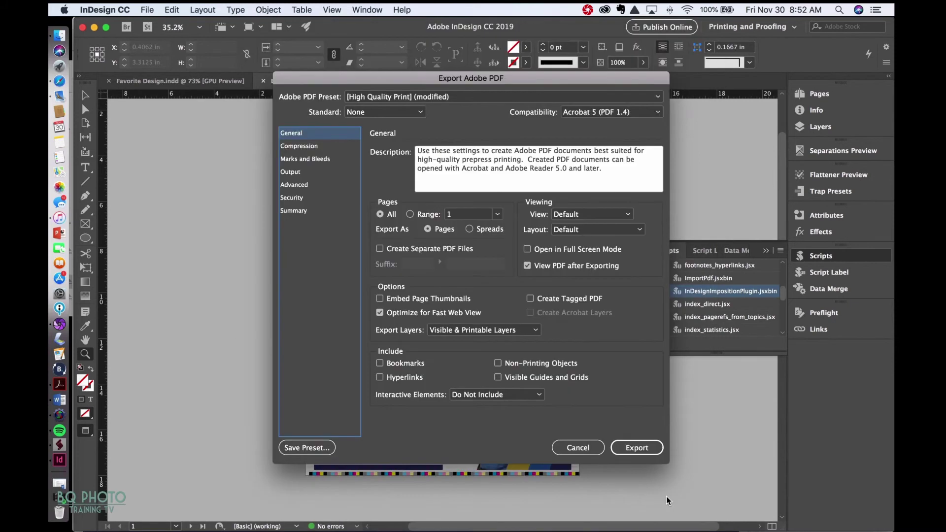
Choose the [Press Quality] preset for the PDF export and bring up its compression settings.
left_click(448, 98)
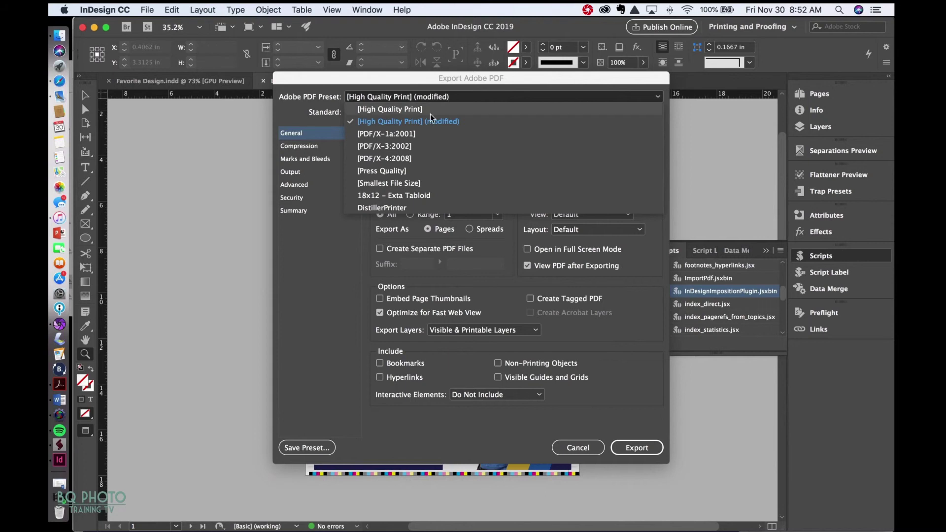
left_click(386, 171)
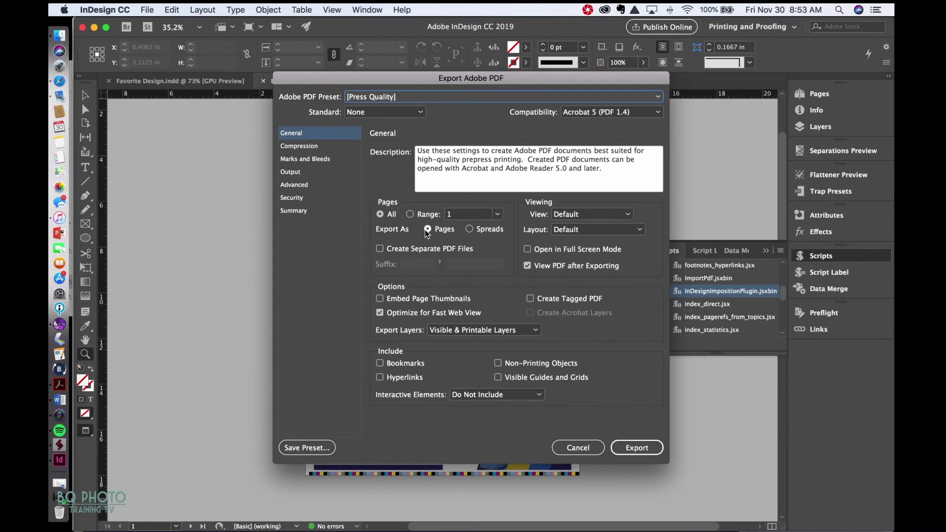
left_click(310, 147)
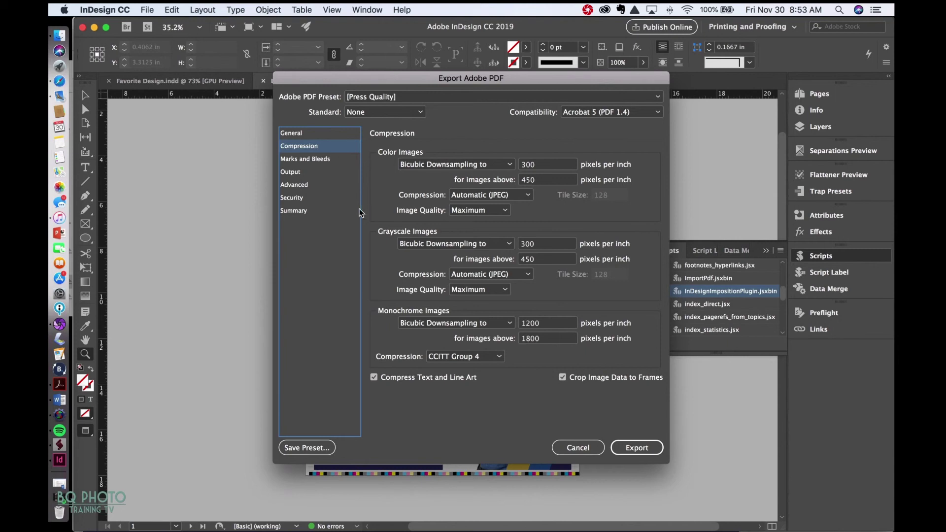
Set the PDF export to use the document bleed settings, leaving all printer's marks off.
left_click(311, 159)
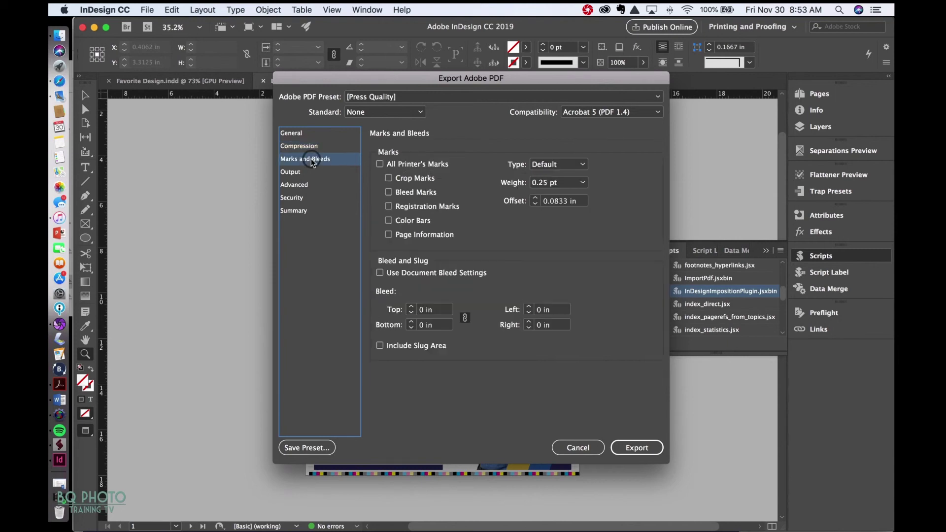
left_click(380, 273)
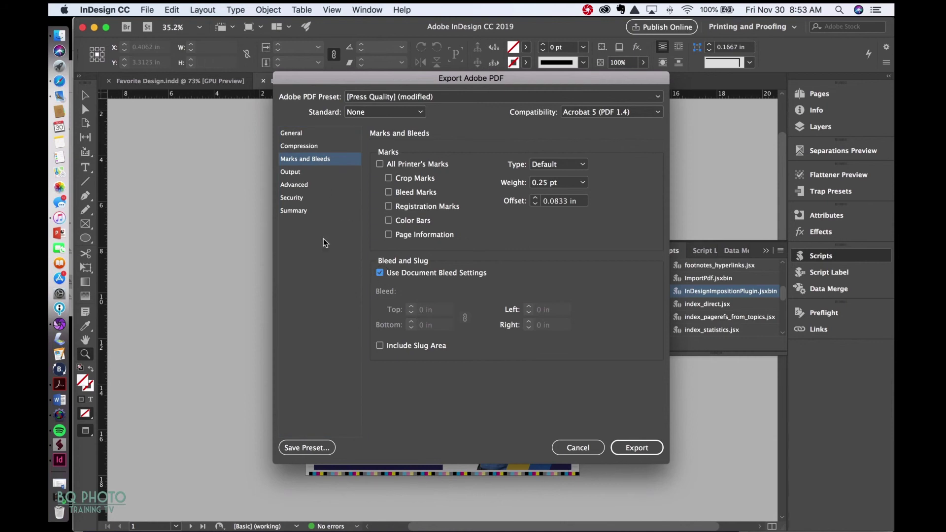
Review the output, advanced, security and summary settings of the PDF export, and export the imposed document.
left_click(307, 174)
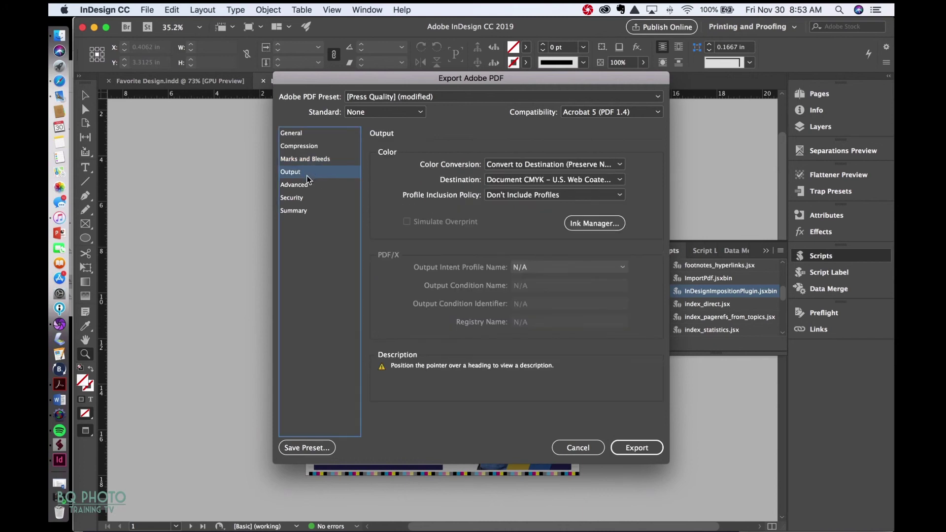
left_click(302, 187)
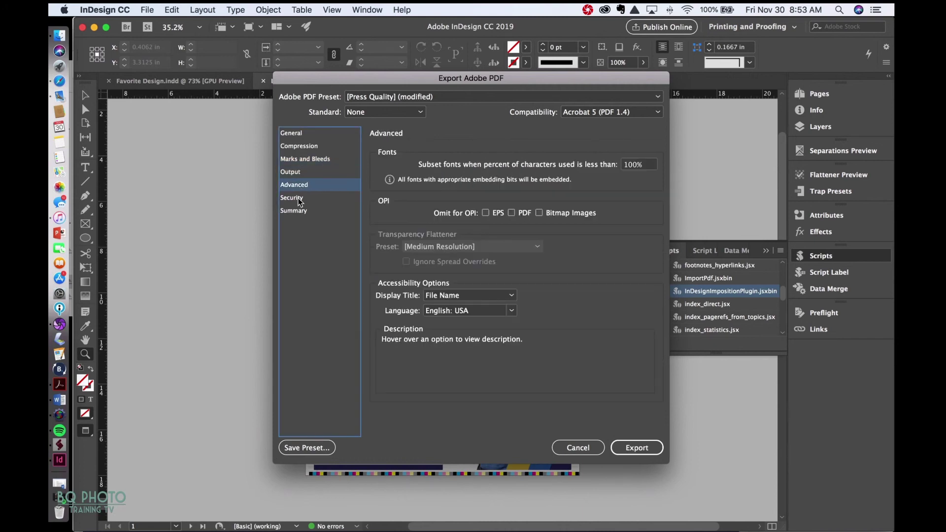
left_click(299, 199)
left_click(295, 211)
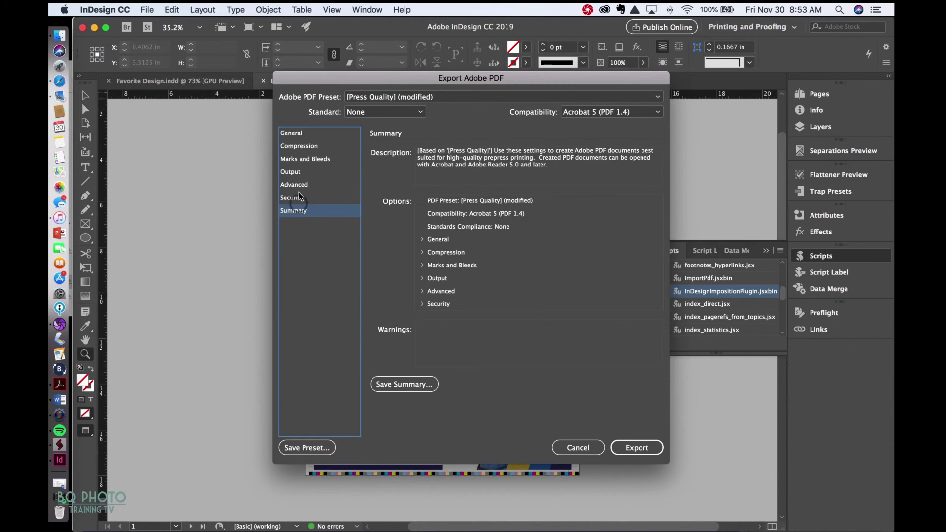
left_click(299, 198)
left_click(298, 186)
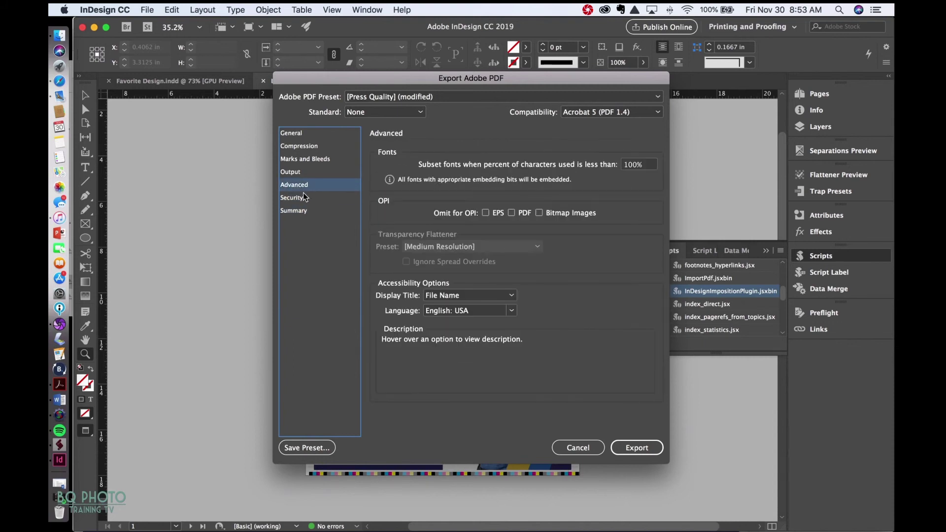
left_click(650, 447)
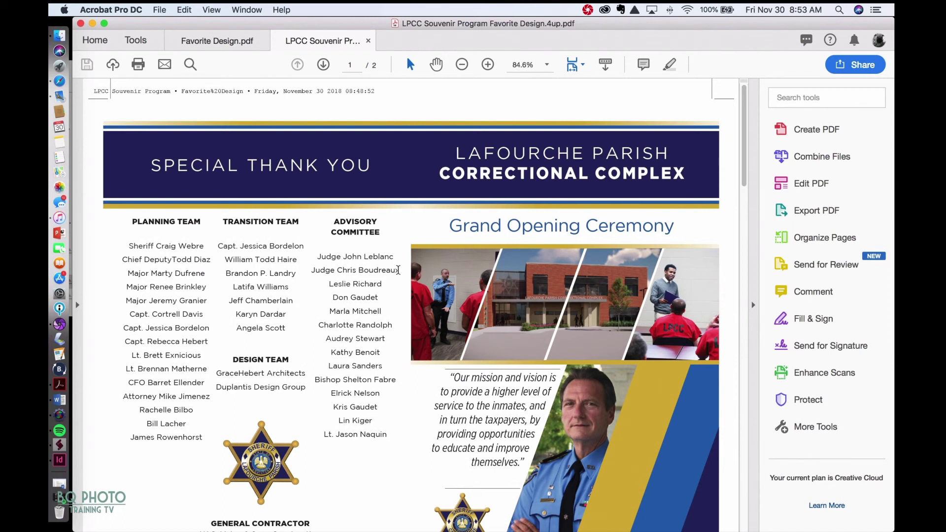
Examine both sheets of the exported LPCC Souvenir Program Favorite Design.4up.pdf, checking the page placement, bleeds, crop marks and color bar.
scroll(400, 266, "down", 5)
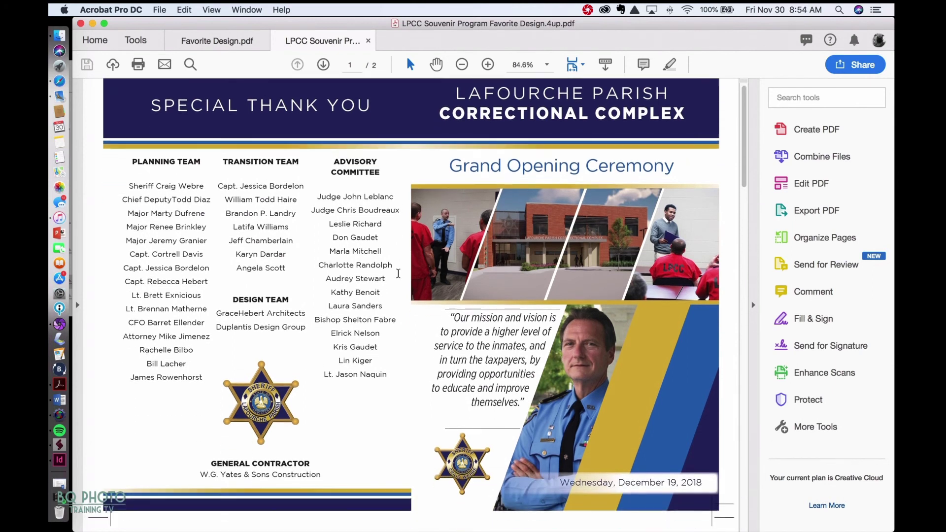
scroll(397, 275, "down", 10)
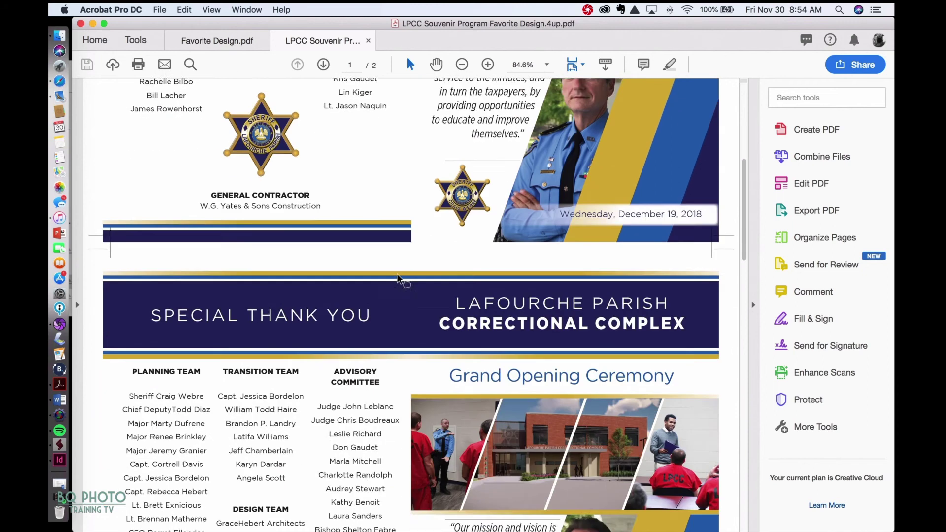
scroll(398, 275, "down", 2)
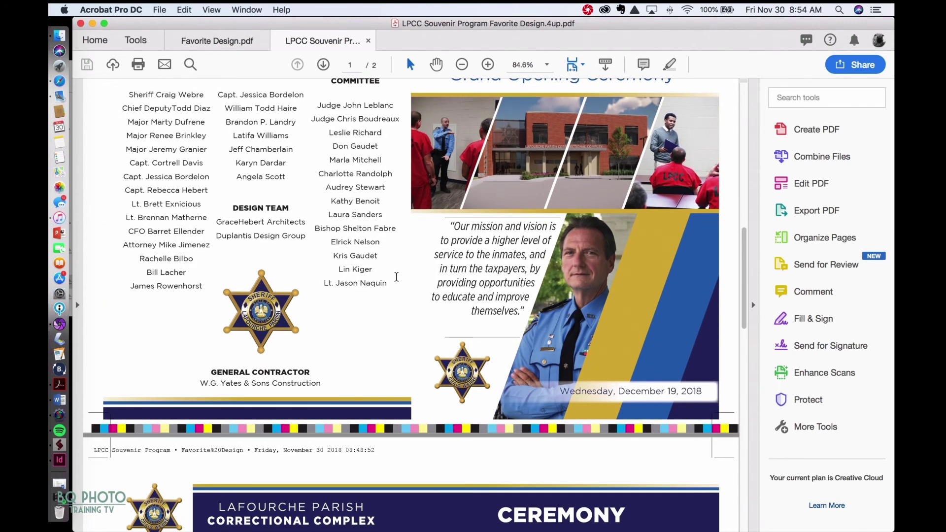
scroll(396, 277, "down", 10)
scroll(397, 280, "down", 20)
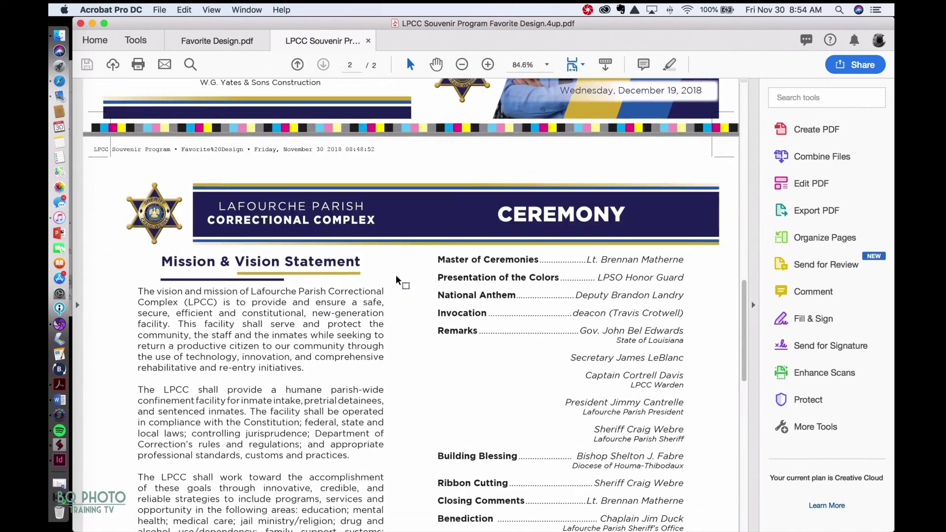
scroll(395, 277, "down", 20)
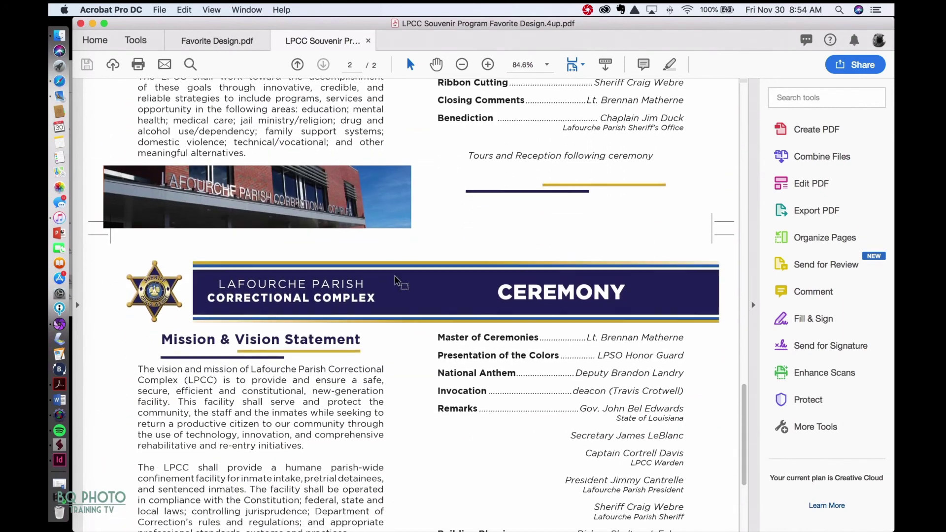
scroll(395, 276, "up", 15)
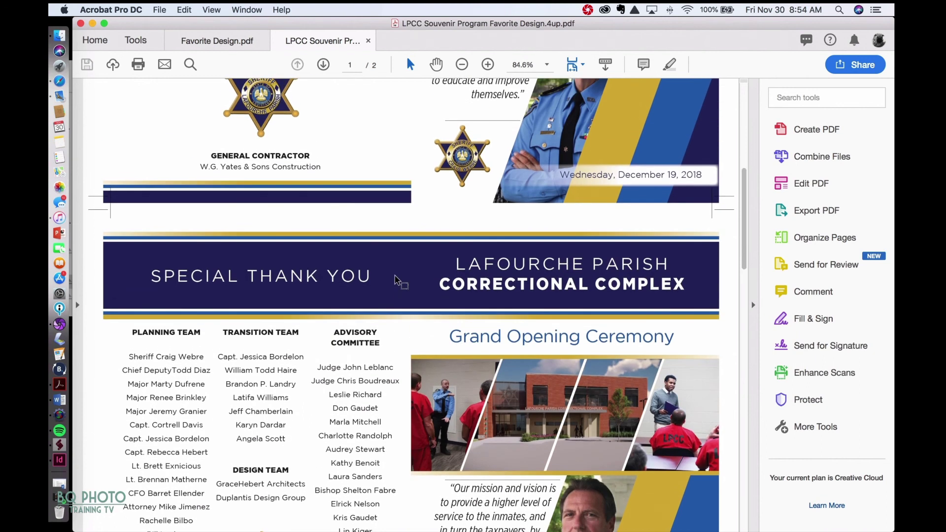
scroll(397, 281, "up", 3)
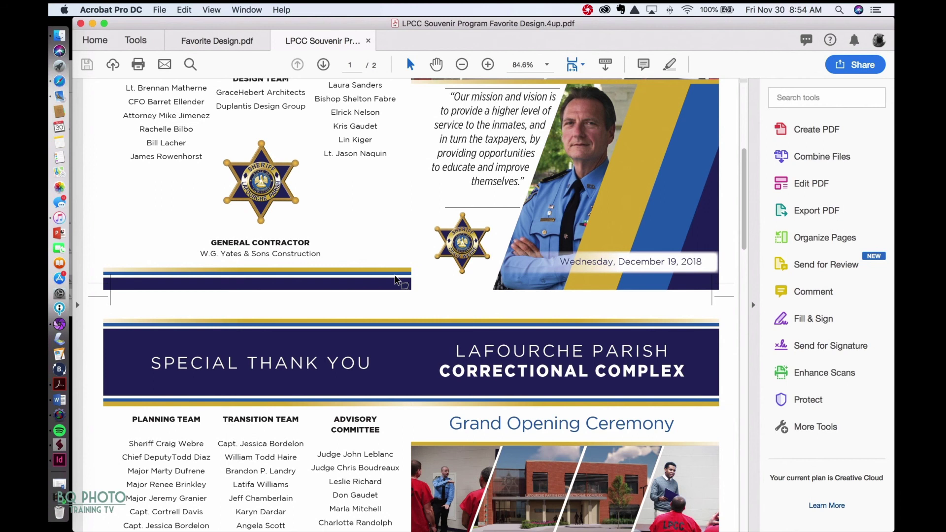
scroll(396, 281, "up", 3)
scroll(395, 281, "down", 10)
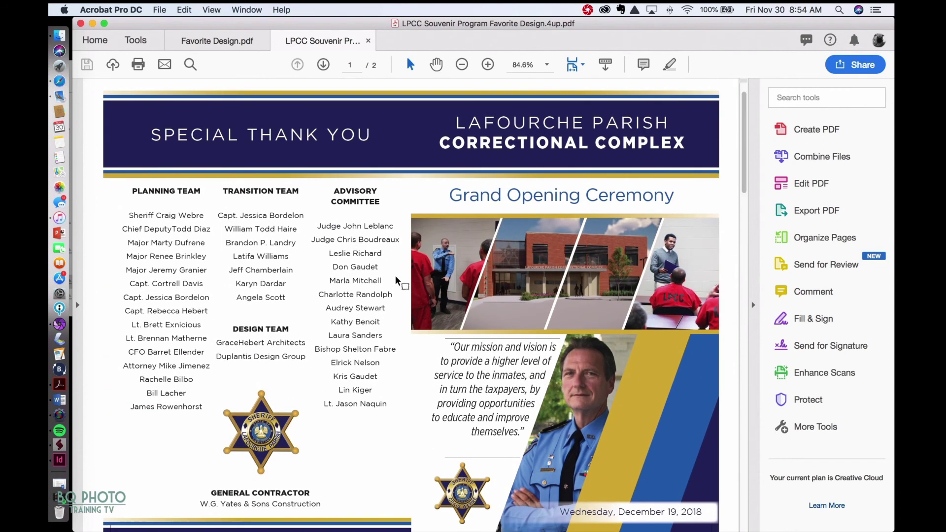